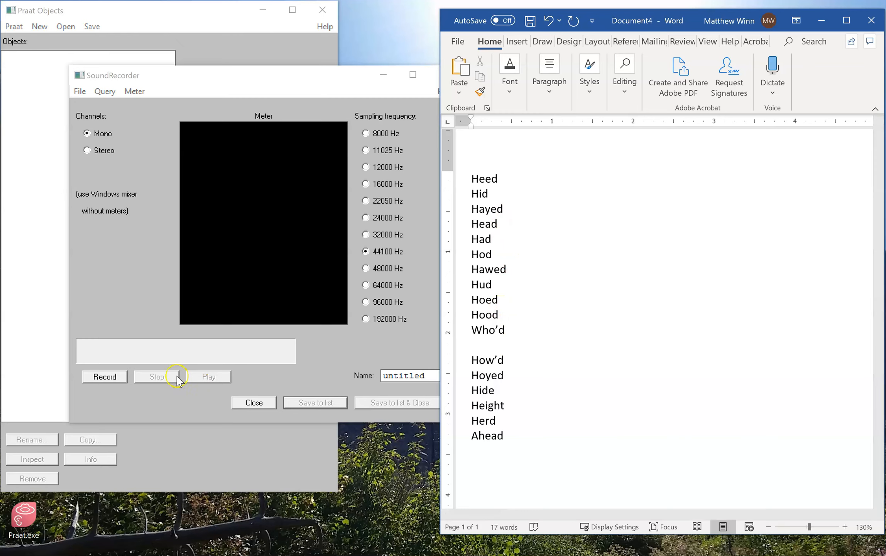
# Record the listed words with the SoundRecorder, name the sound MW_vowels, and save it to the objects list while closing the recorder
pyautogui.click(105, 376)
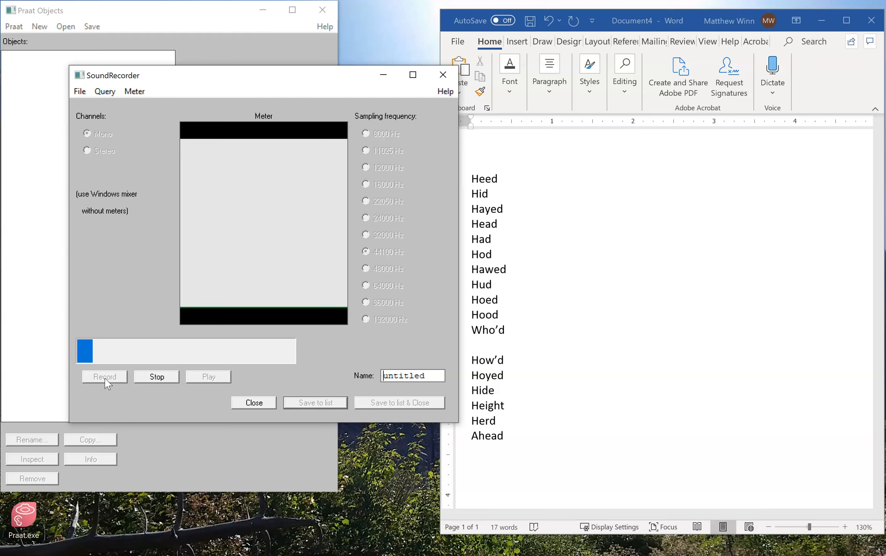
pyautogui.click(148, 380)
pyautogui.moveTo(438, 373); pyautogui.dragTo(358, 369)
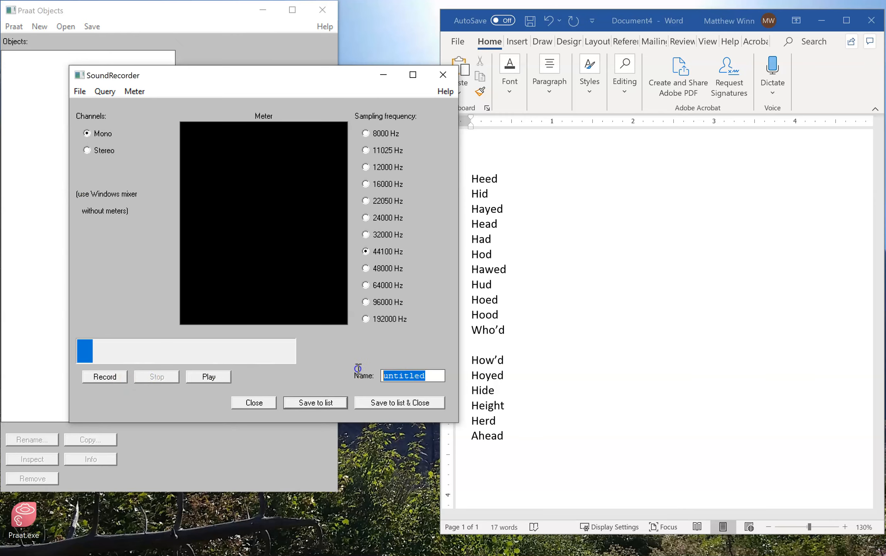
pyautogui.write('MW_vowels')
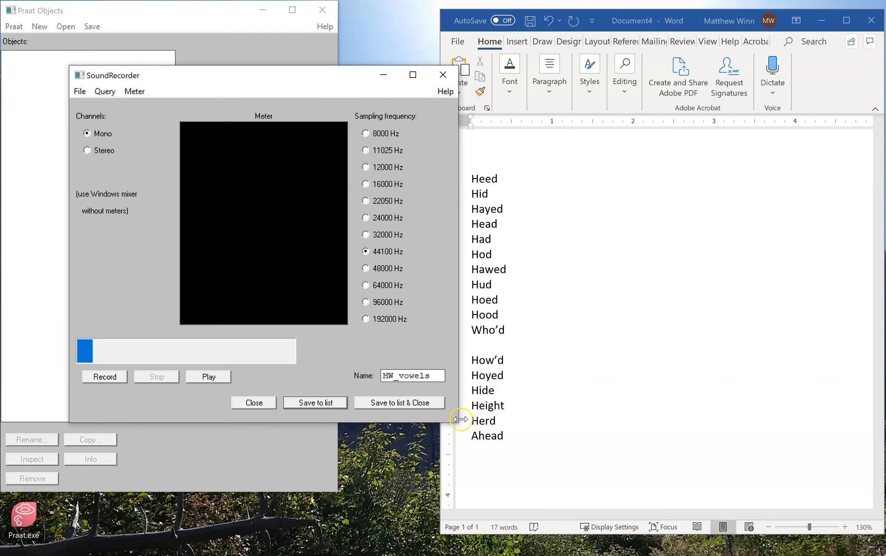
pyautogui.click(423, 403)
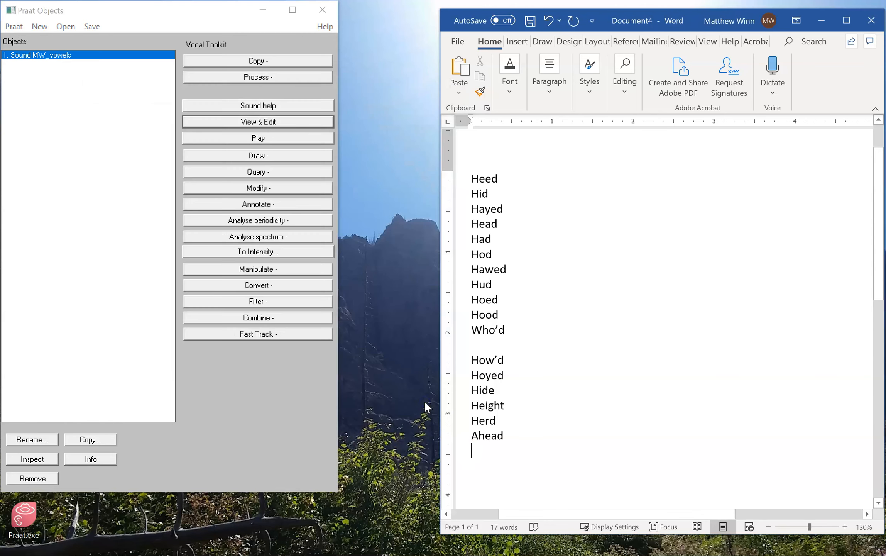
pyautogui.moveTo(506, 403); pyautogui.dragTo(472, 394)
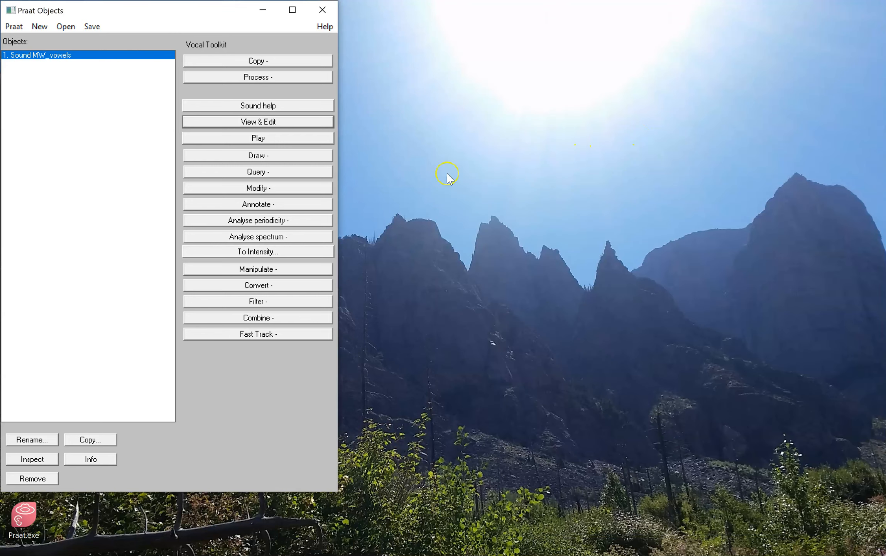
# Open the MW_vowels sound for editing and cut the silence after the last word and before the first word
pyautogui.click(239, 122)
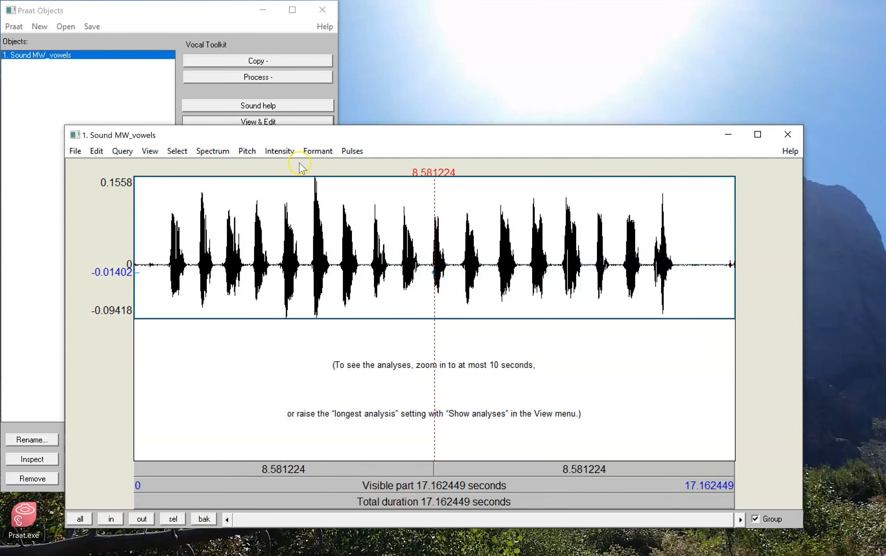
pyautogui.moveTo(691, 247); pyautogui.dragTo(811, 231)
pyautogui.hotkey('ctrl', 'x')
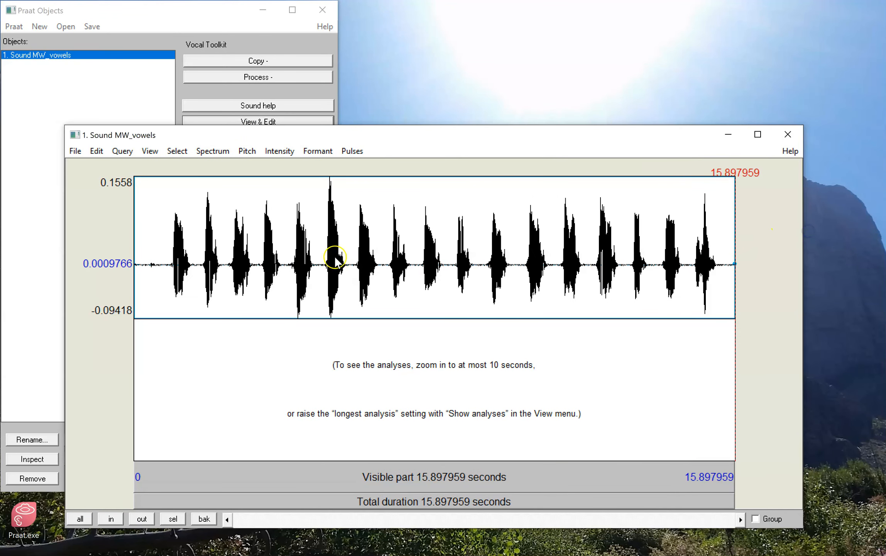
pyautogui.moveTo(159, 251); pyautogui.dragTo(64, 243)
pyautogui.hotkey('ctrl', 'x')
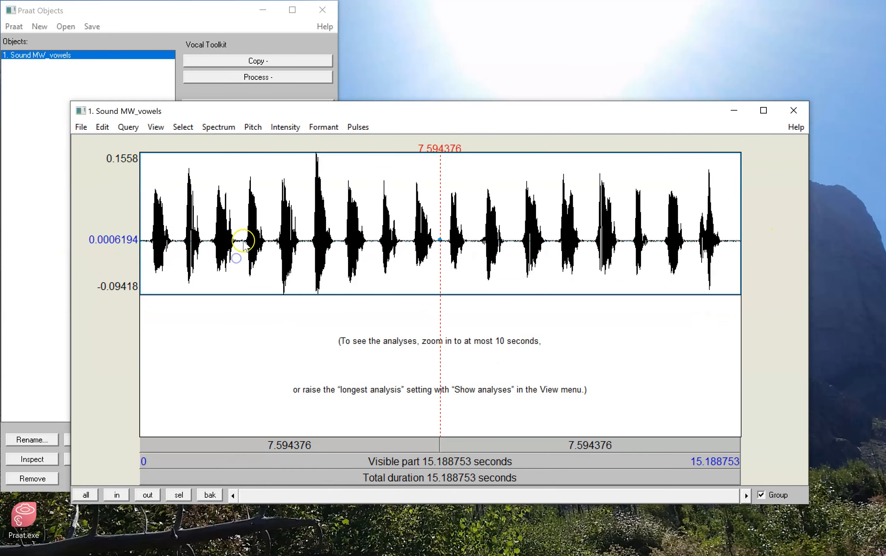
# Zoom in on the first three words and compare their spectrogram with the formant tracks hidden and shown
pyautogui.moveTo(243, 243); pyautogui.dragTo(108, 228)
pyautogui.click(179, 494)
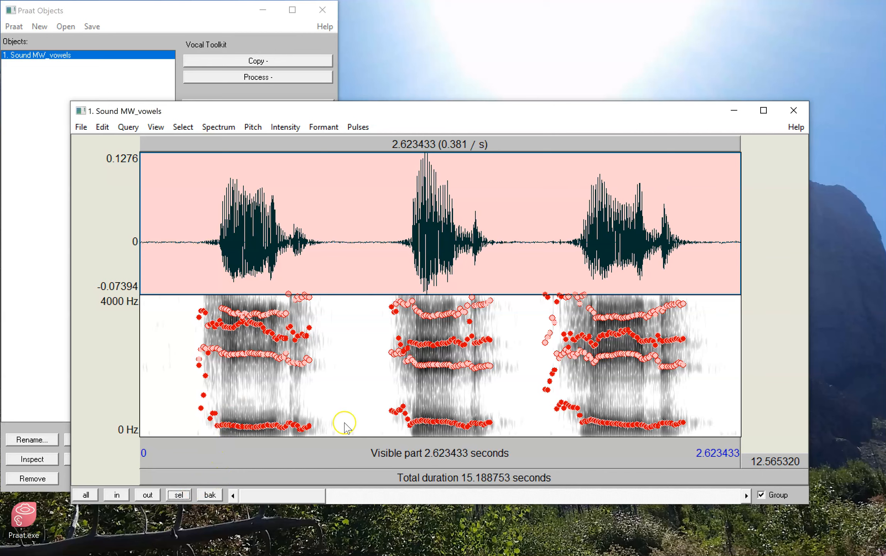
pyautogui.click(328, 127)
pyautogui.click(335, 141)
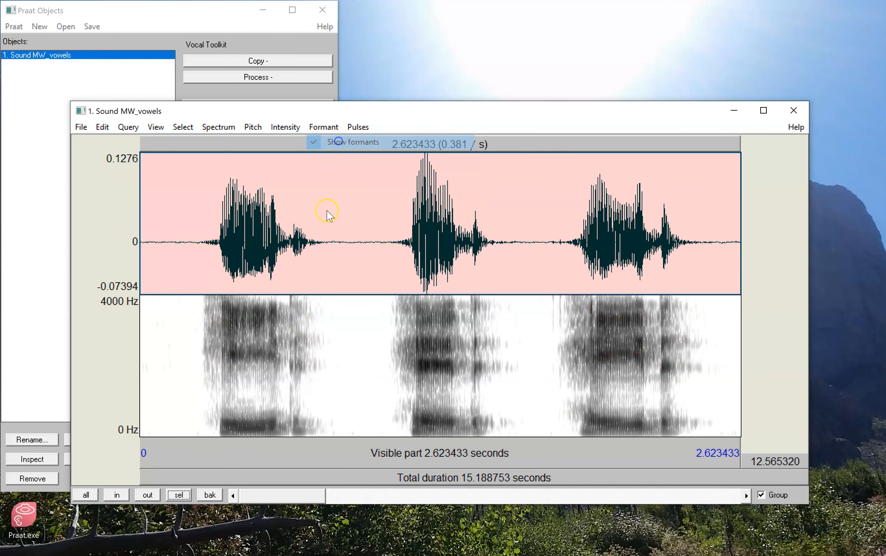
pyautogui.click(325, 127)
pyautogui.click(335, 141)
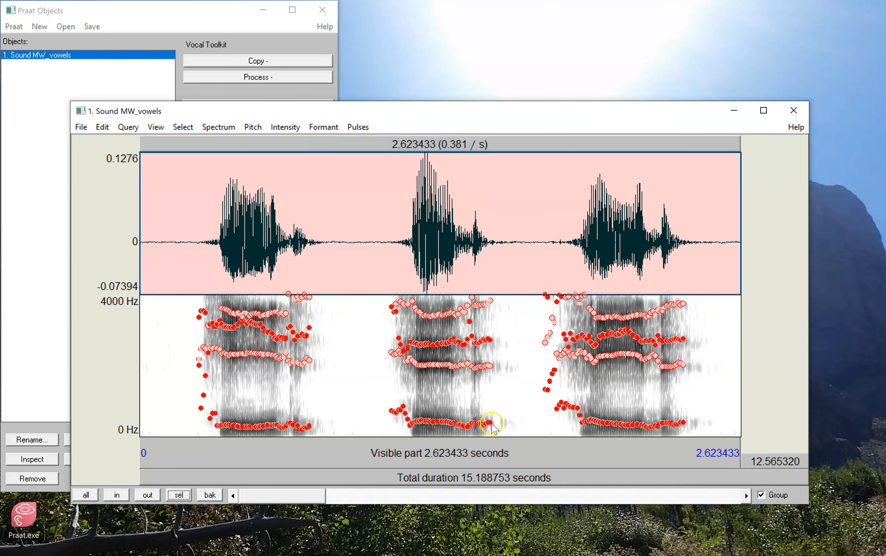
# Examine the formant tracks across the later words and select the word between about 8.61 and 9.20 seconds
pyautogui.moveTo(285, 498); pyautogui.dragTo(438, 481)
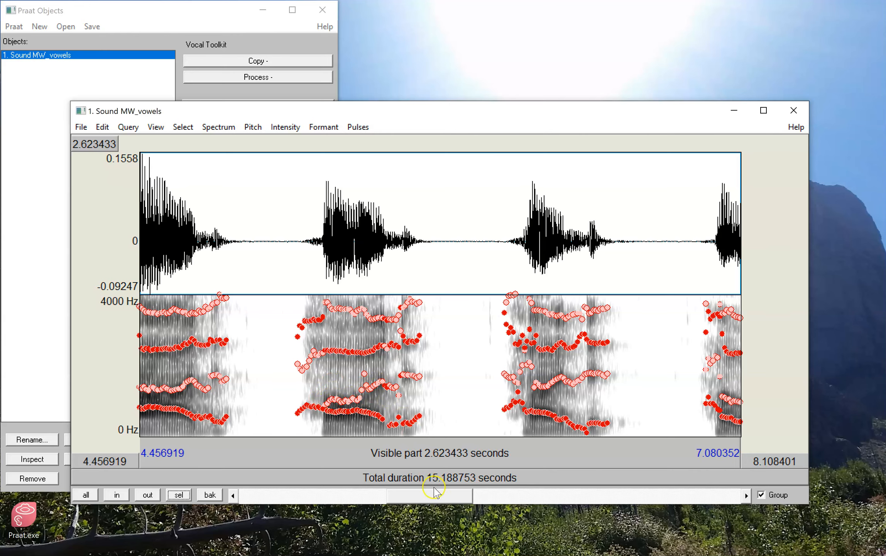
pyautogui.moveTo(438, 494); pyautogui.dragTo(544, 475)
pyautogui.moveTo(312, 360); pyautogui.dragTo(447, 383)
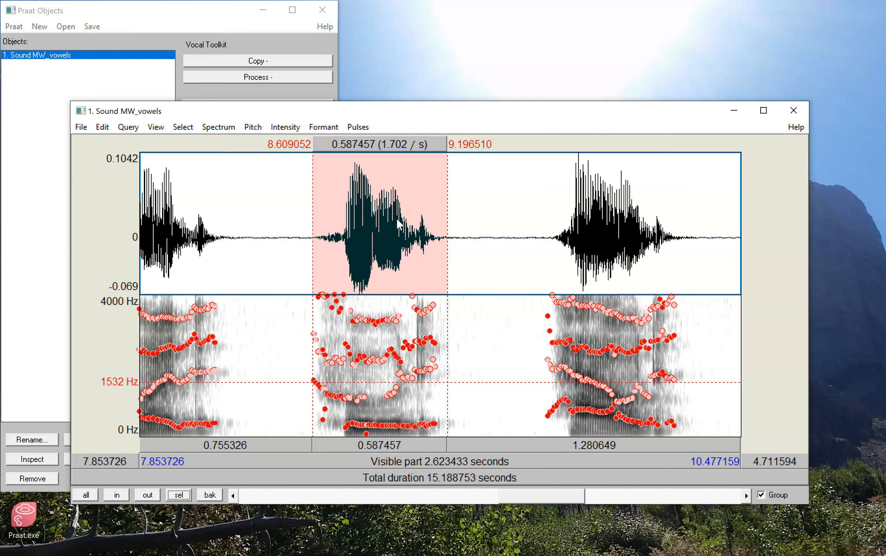
# Set the formant ceiling to 5000 Hz in the formant settings and apply it to the displayed tracks
pyautogui.click(324, 127)
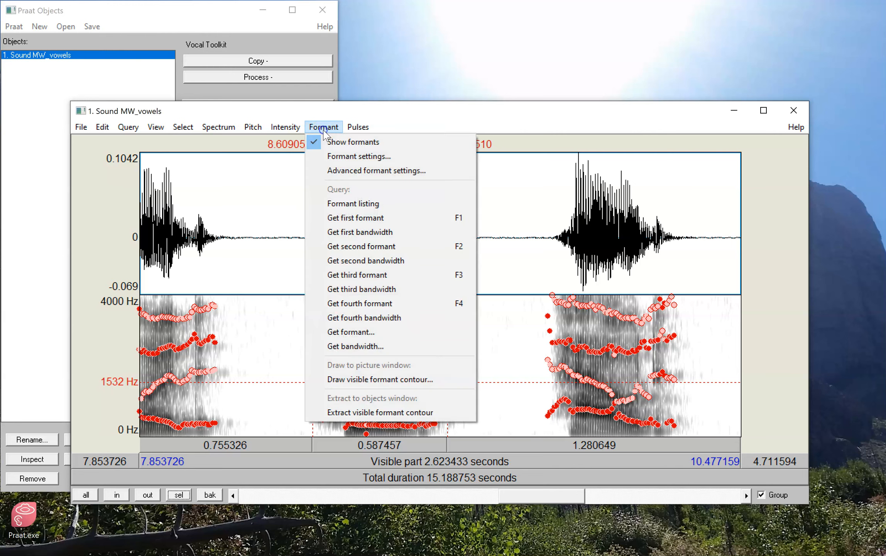
pyautogui.click(353, 155)
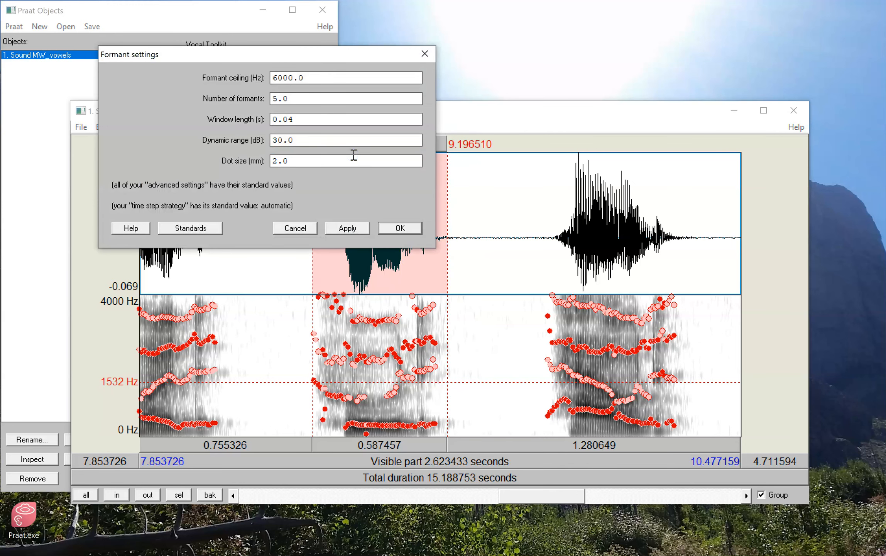
pyautogui.click(280, 77)
pyautogui.write('5')
pyautogui.doubleClick(283, 79)
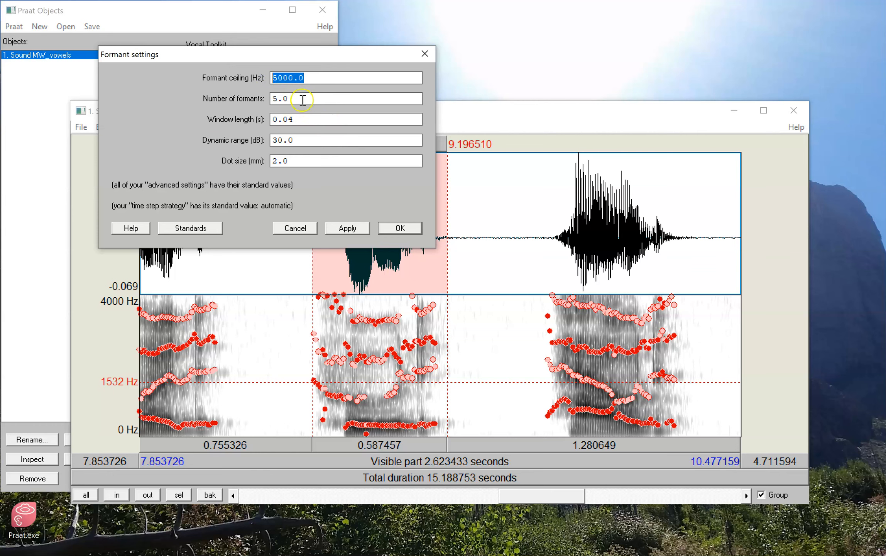
pyautogui.moveTo(303, 100); pyautogui.dragTo(263, 94)
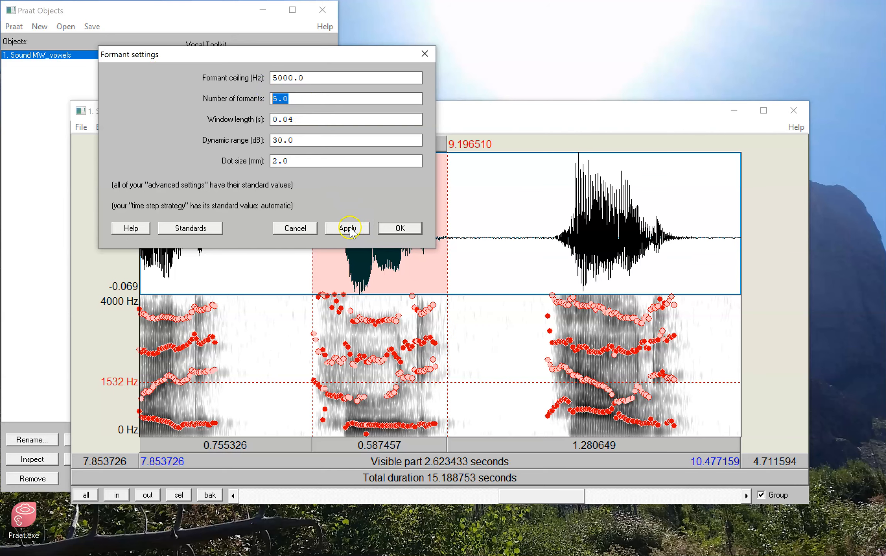
pyautogui.click(348, 229)
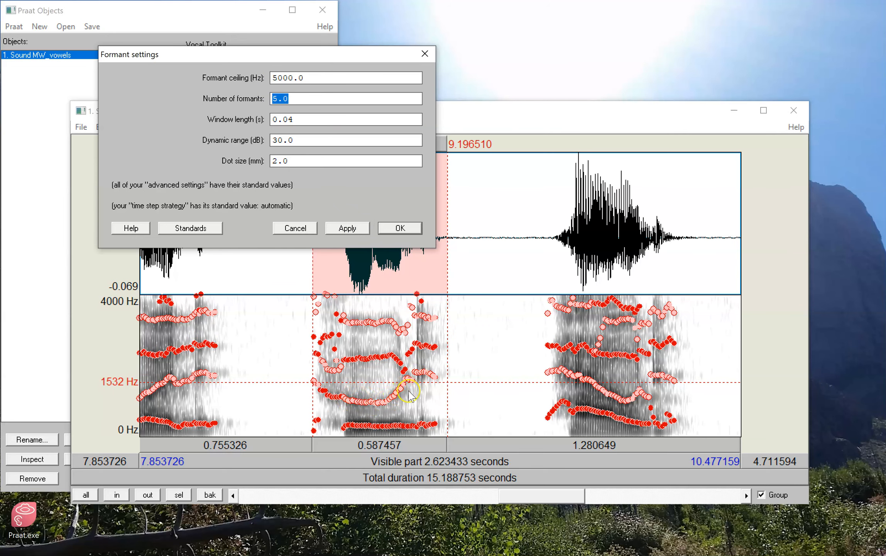
# Set the formant analysis to 4 formants with a 4200 Hz ceiling, check the tracks across the words, and close the sound editor
pyautogui.moveTo(538, 500); pyautogui.dragTo(286, 486)
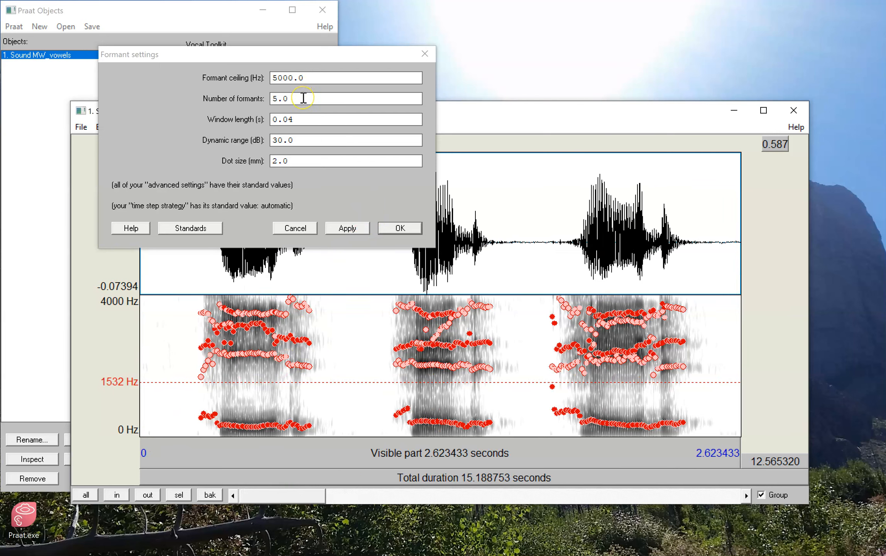
pyautogui.moveTo(304, 99); pyautogui.dragTo(245, 103)
pyautogui.write('4')
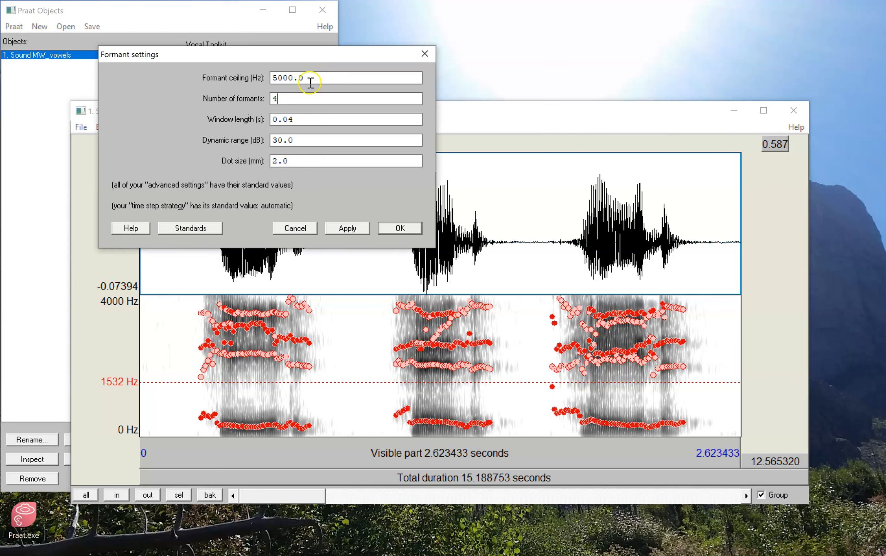
pyautogui.moveTo(306, 77); pyautogui.dragTo(208, 77)
pyautogui.write('42')
pyautogui.click(349, 229)
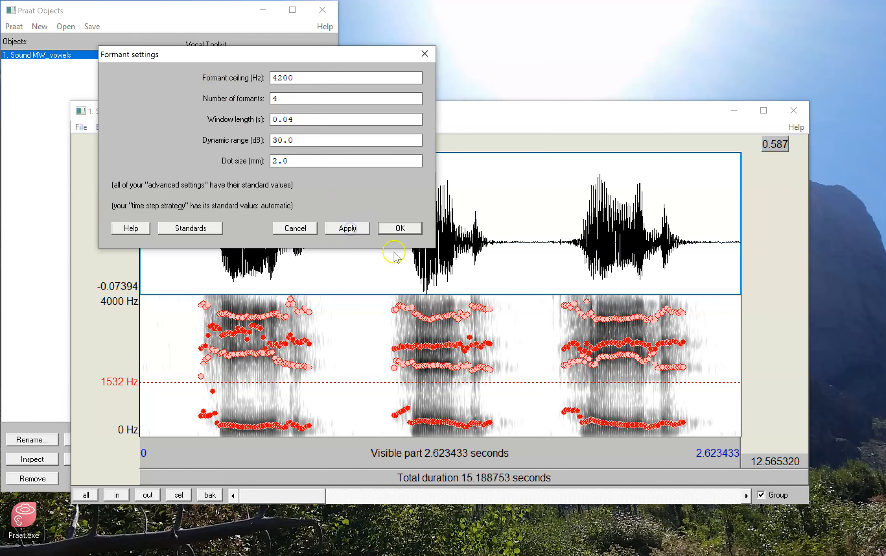
pyautogui.moveTo(300, 502); pyautogui.dragTo(617, 470)
pyautogui.click(409, 230)
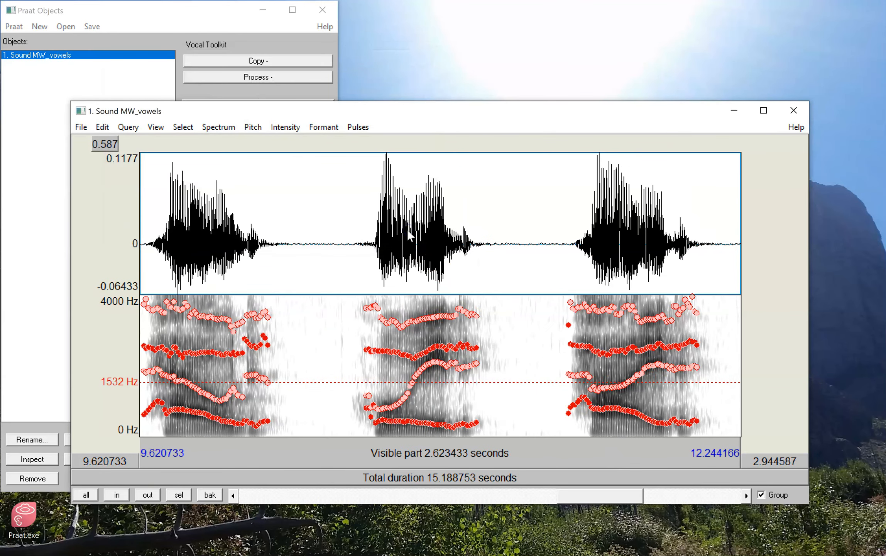
pyautogui.hotkey('ctrl', 'w')
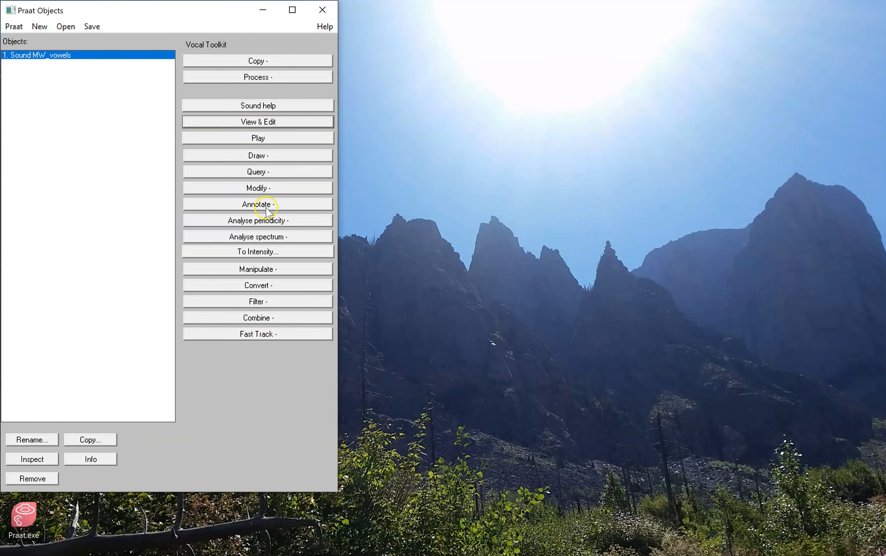
# Create a TextGrid for the MW_vowels sound with a single interval tier named vowels and no point tiers
pyautogui.click(267, 209)
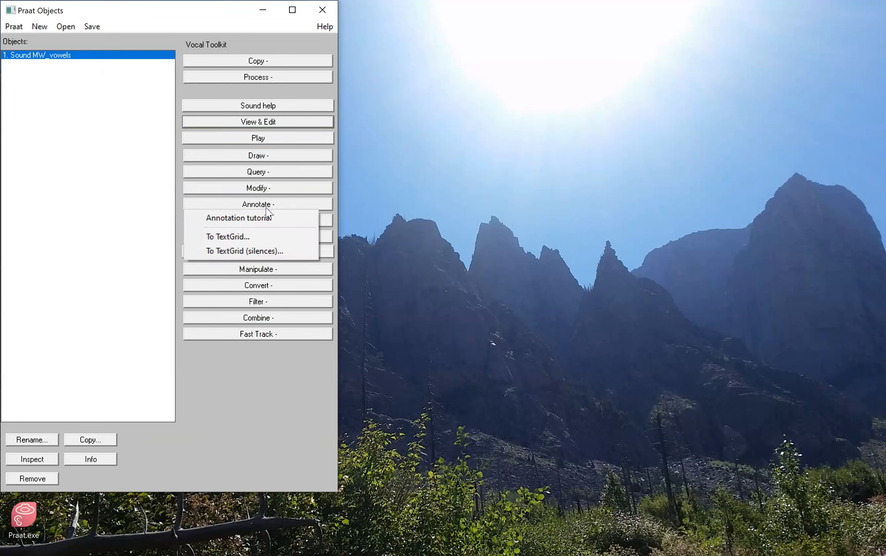
pyautogui.click(267, 237)
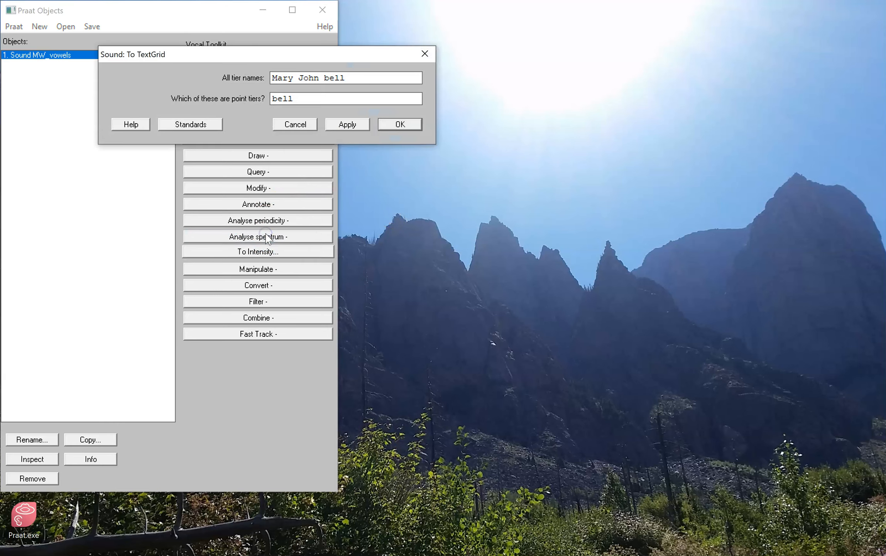
pyautogui.moveTo(359, 78); pyautogui.dragTo(265, 70)
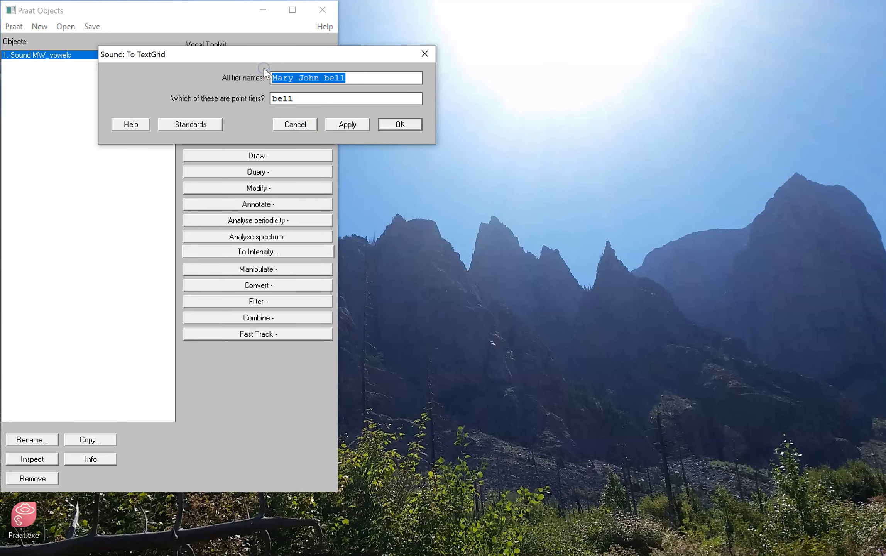
pyautogui.write('vowel')
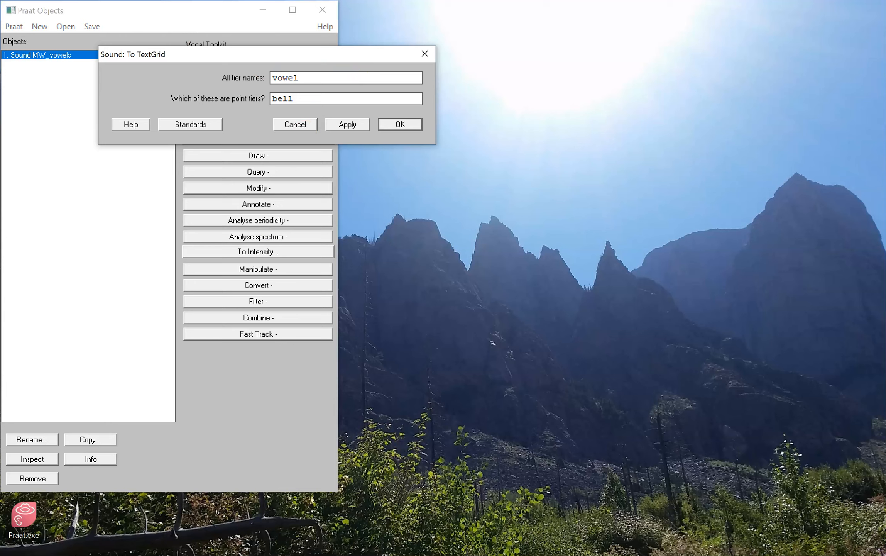
pyautogui.doubleClick(280, 99)
pyautogui.press('BackSpace')
pyautogui.click(401, 125)
# Open the MW_vowels sound and TextGrid together and zoom in on the first three words, about 2.57 seconds
pyautogui.moveTo(74, 55); pyautogui.dragTo(81, 76)
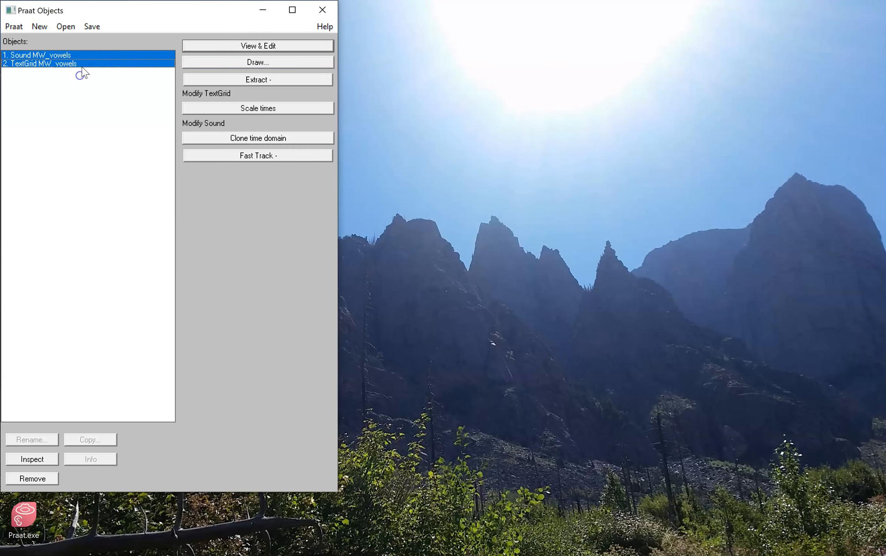
pyautogui.click(242, 46)
pyautogui.moveTo(199, 218); pyautogui.dragTo(50, 232)
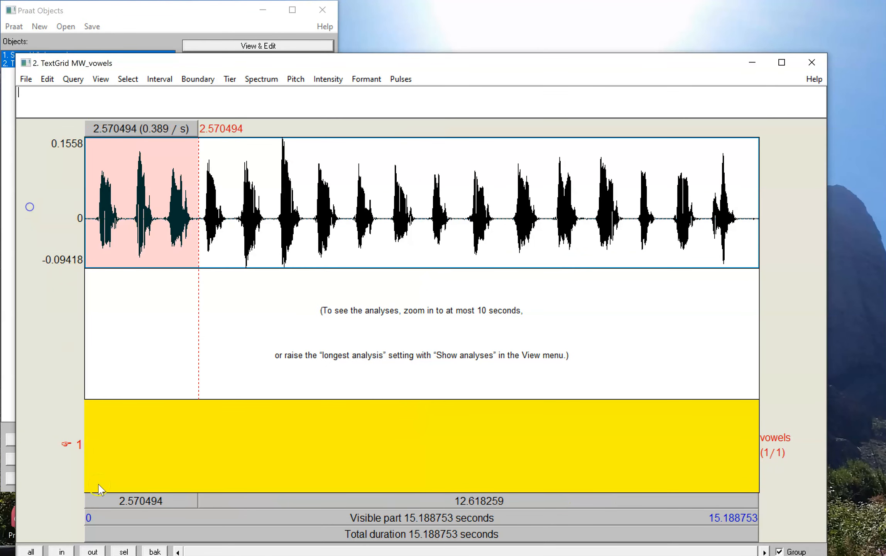
pyautogui.click(123, 551)
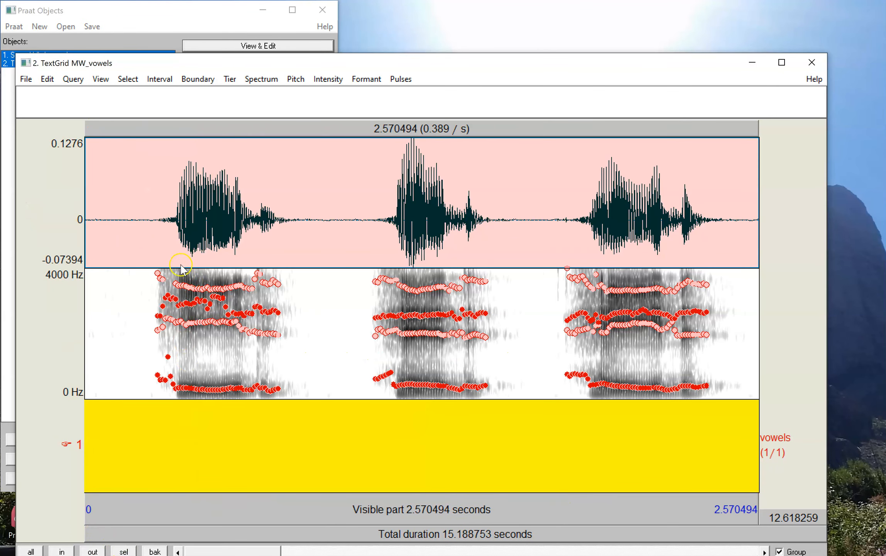
# Mark the vowels of the first and second words as intervals on the vowels tier, labelled ii and ih
pyautogui.moveTo(178, 258); pyautogui.dragTo(241, 289)
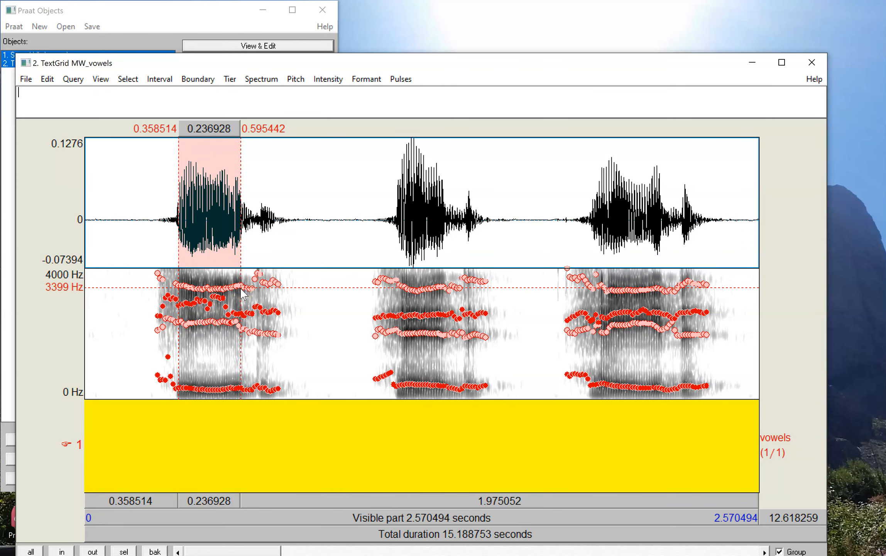
pyautogui.press('Return')
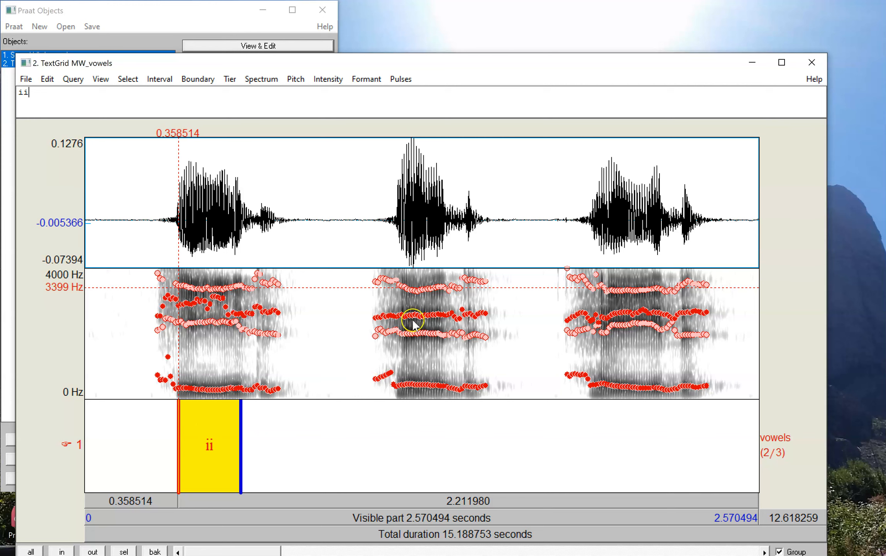
pyautogui.moveTo(400, 308); pyautogui.dragTo(444, 319)
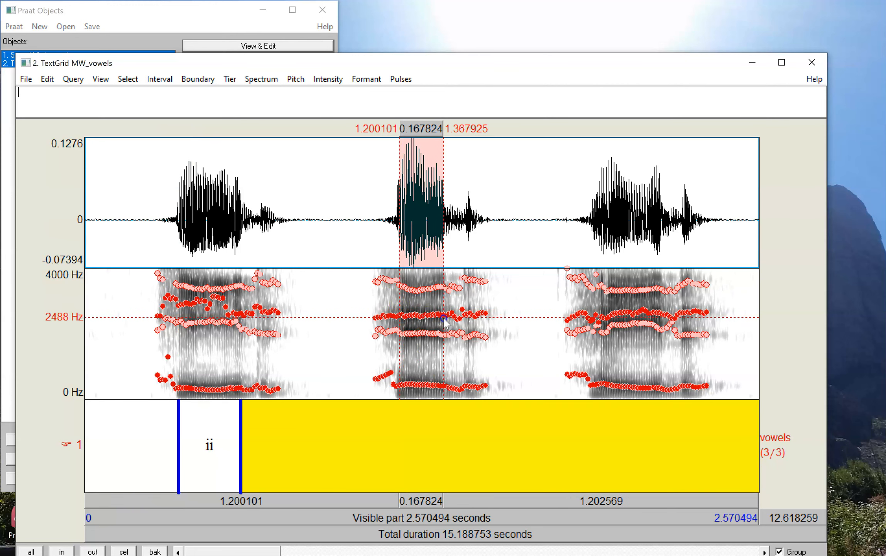
pyautogui.press('Return')
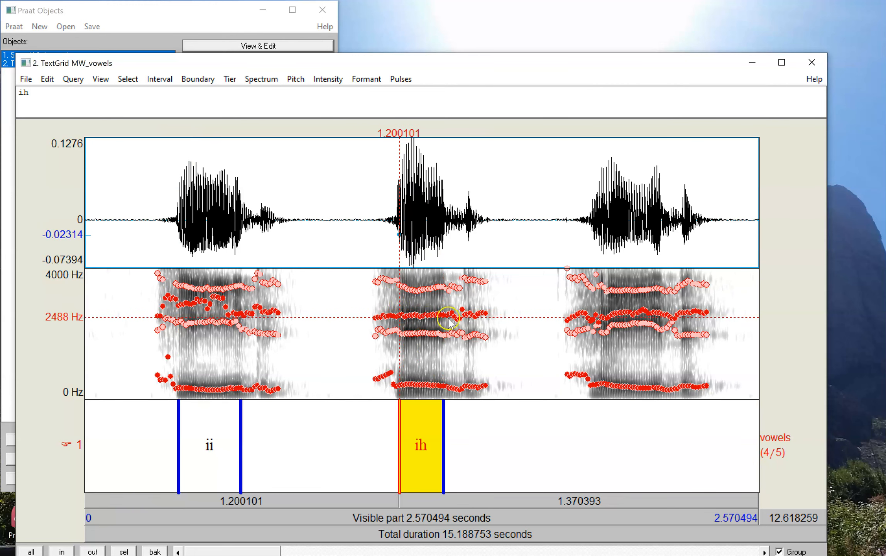
# Mark the vowels of the third and fourth words on the vowels tier, labelled ei (about 0.22 s) and eh (about 0.21 s)
pyautogui.moveTo(603, 314); pyautogui.dragTo(661, 324)
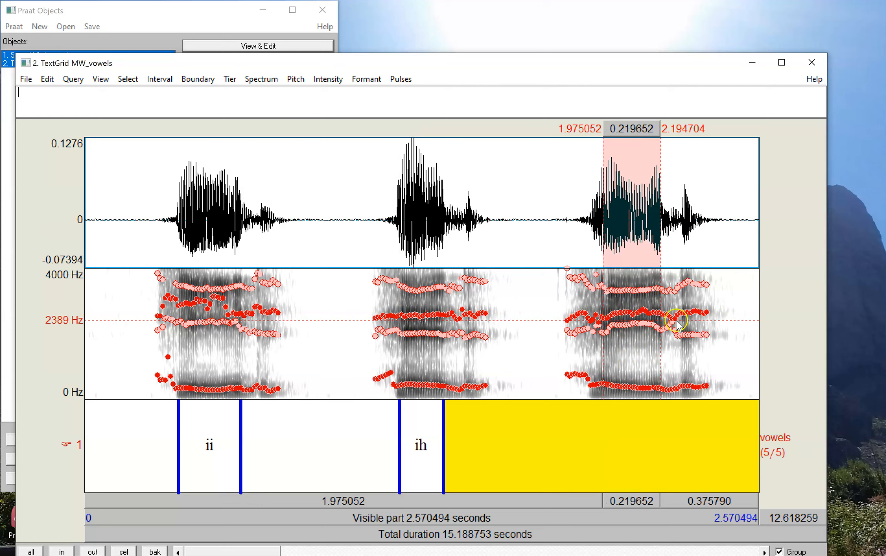
pyautogui.press('Return')
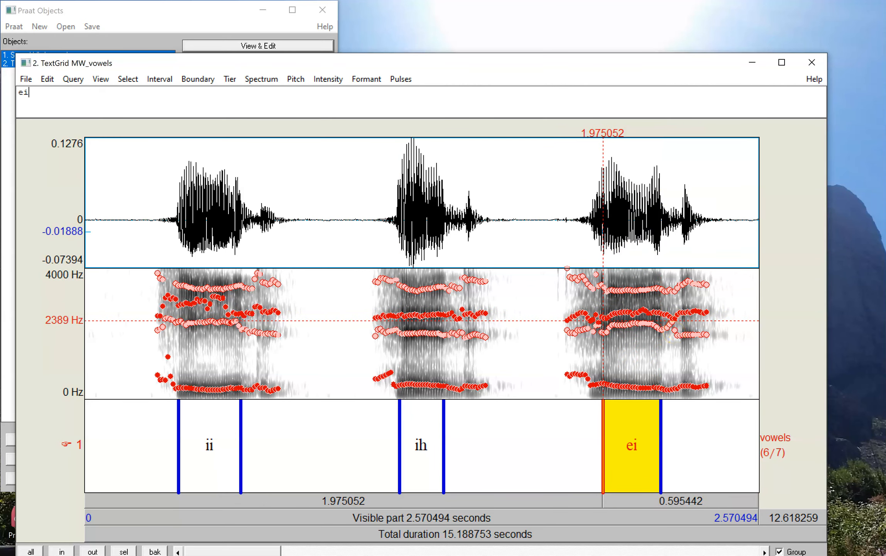
pyautogui.moveTo(228, 552); pyautogui.dragTo(312, 548)
pyautogui.moveTo(255, 346); pyautogui.dragTo(311, 359)
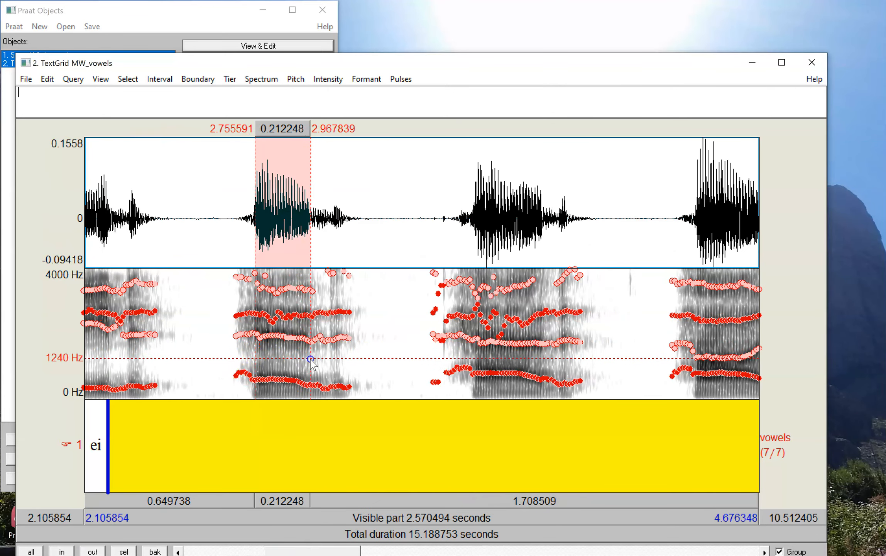
pyautogui.press('Return')
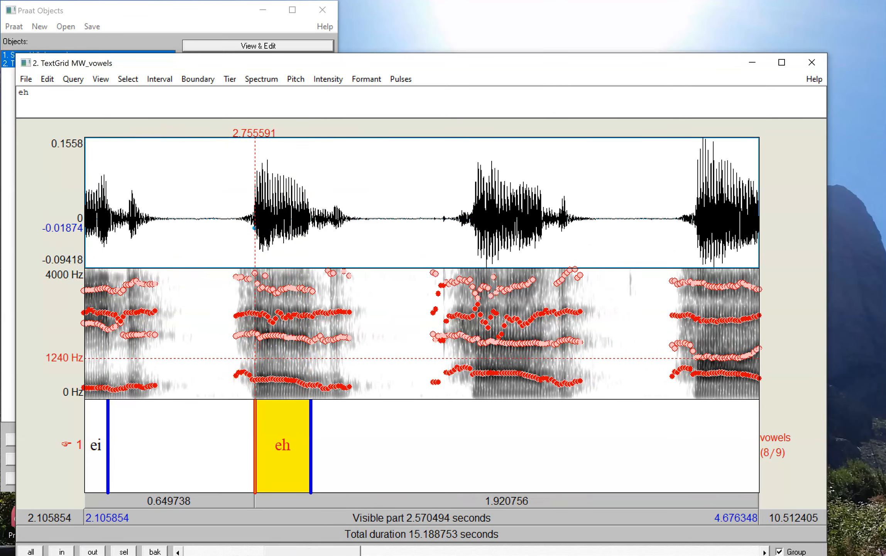
# Mark the vowels of the fifth, sixth and seventh words as intervals labelled ae, ah and aw
pyautogui.click(386, 391)
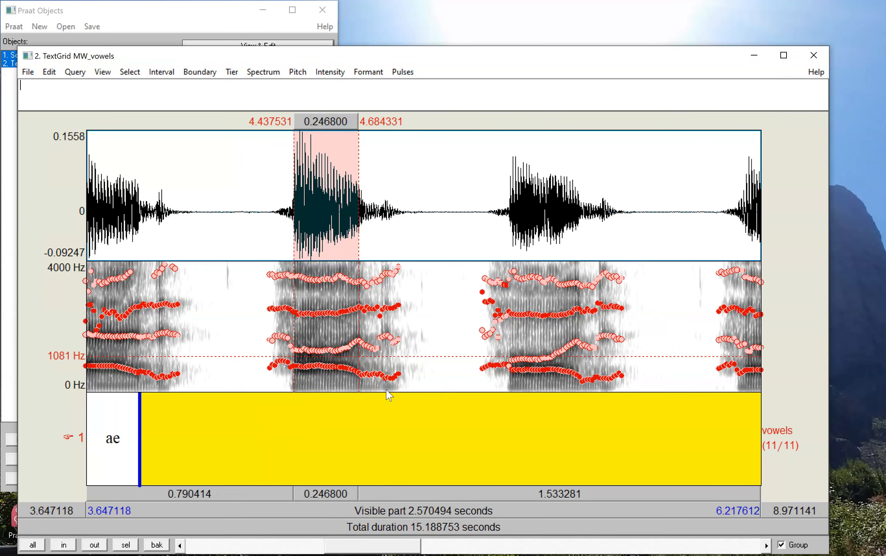
pyautogui.press('Return')
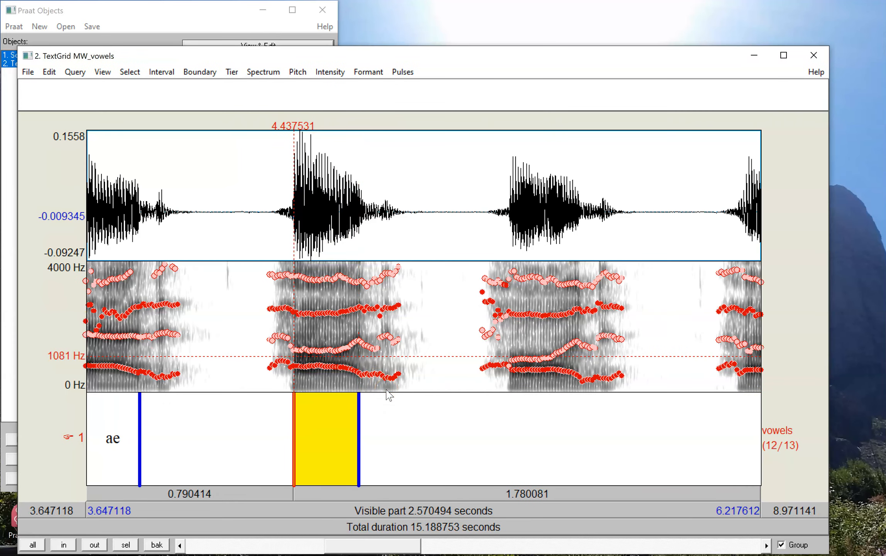
pyautogui.click(294, 480)
pyautogui.moveTo(511, 357); pyautogui.dragTo(576, 357)
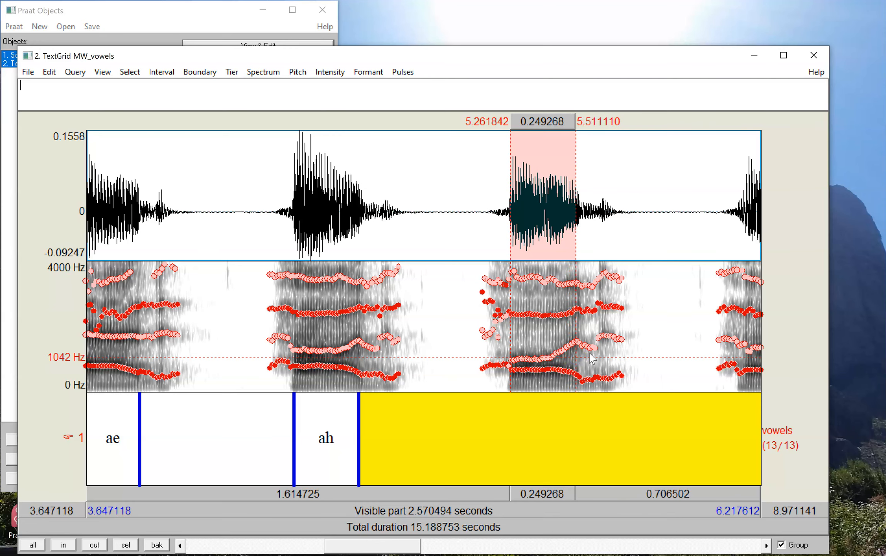
pyautogui.press('Return')
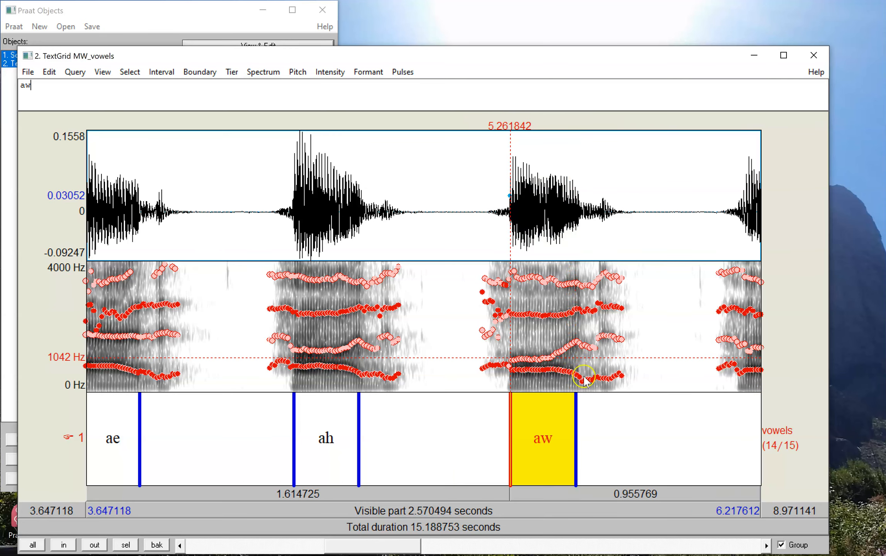
# Mark the vowels of the eighth and ninth words as intervals on the vowels tier, labelled uh and oh
pyautogui.moveTo(404, 544); pyautogui.dragTo(461, 545)
pyautogui.moveTo(345, 352); pyautogui.dragTo(383, 351)
pyautogui.write('uh')
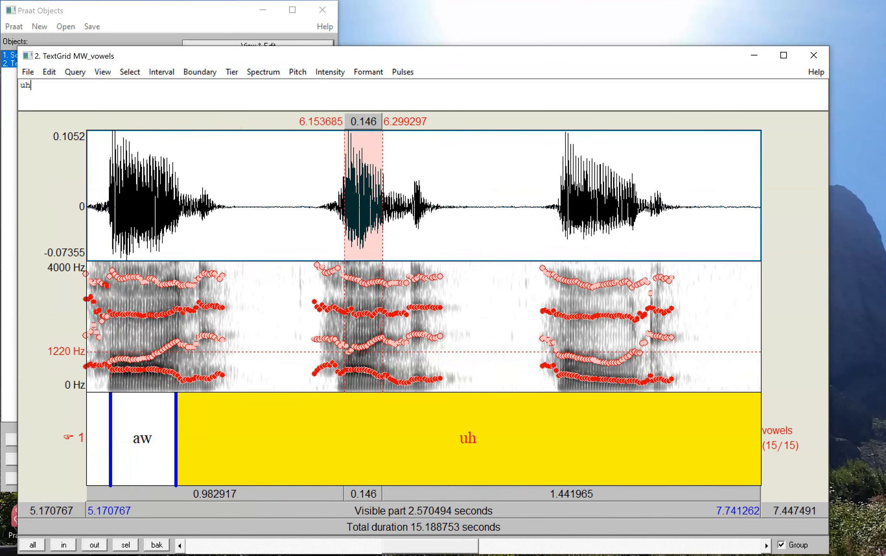
pyautogui.press('BackSpace')
pyautogui.press('BackSpace')
pyautogui.press('Return')
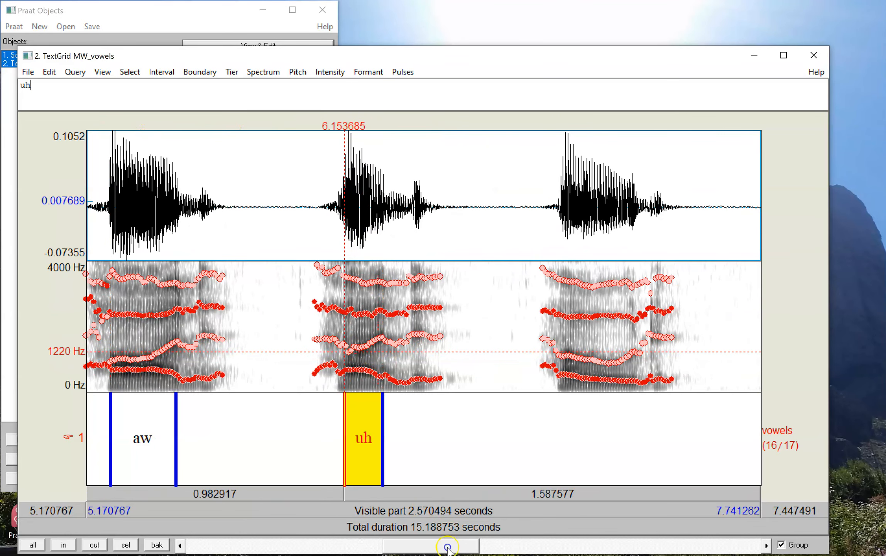
pyautogui.moveTo(450, 548); pyautogui.dragTo(481, 548)
pyautogui.moveTo(350, 363); pyautogui.dragTo(418, 363)
pyautogui.press('Return')
pyautogui.write('oh')
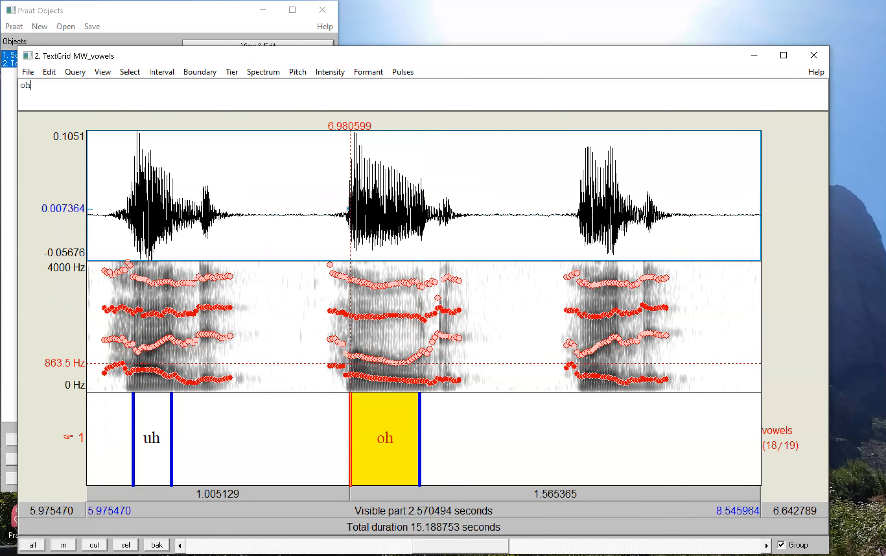
# Mark the vowels of the tenth and eleventh words as intervals on the vowels tier, labelled oo and uu
pyautogui.moveTo(417, 548); pyautogui.dragTo(460, 548)
pyautogui.moveTo(283, 356); pyautogui.dragTo(323, 355)
pyautogui.press('Return')
pyautogui.write('oo')
pyautogui.moveTo(519, 342); pyautogui.dragTo(586, 359)
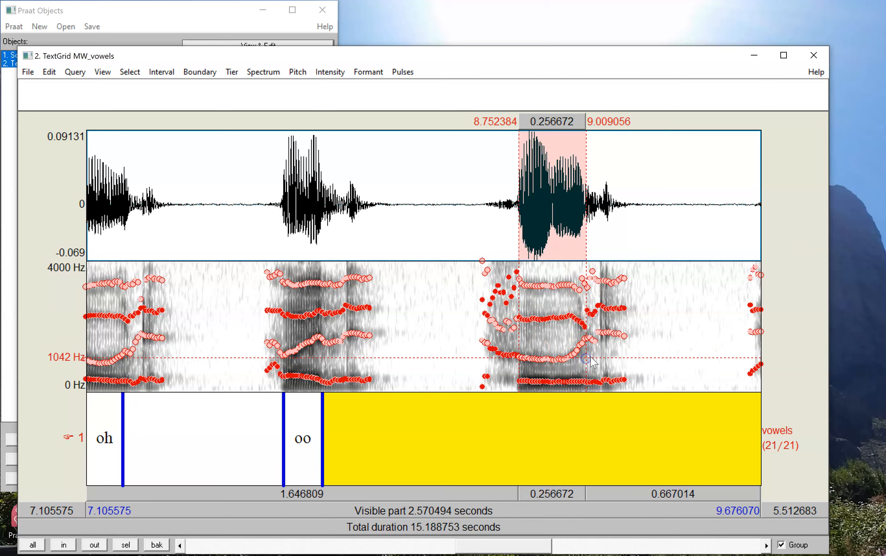
pyautogui.press('Return')
pyautogui.write('uu')
# Mark the vowels of the twelfth and thirteenth words, each about 0.27 s long, as intervals labelled au and oi
pyautogui.moveTo(534, 548); pyautogui.dragTo(588, 549)
pyautogui.moveTo(394, 324); pyautogui.dragTo(463, 357)
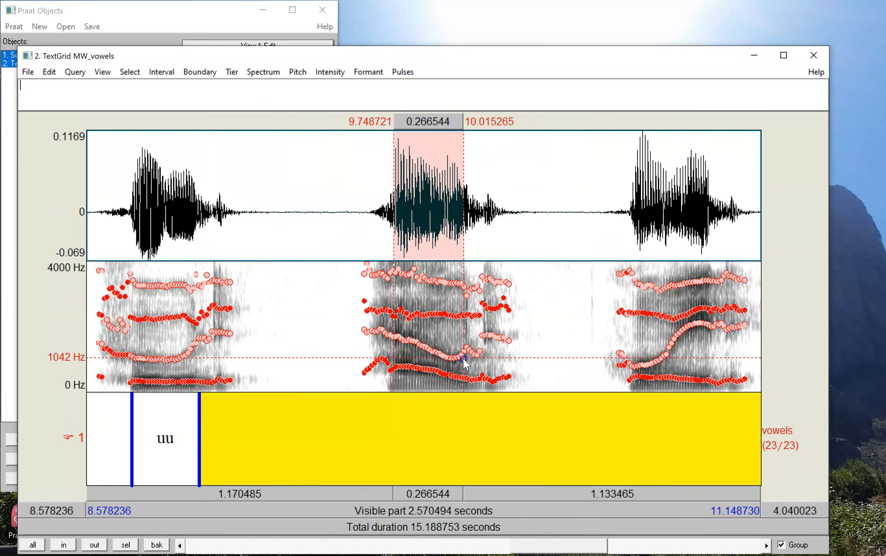
pyautogui.press('Return')
pyautogui.write('au')
pyautogui.moveTo(553, 544); pyautogui.dragTo(590, 544)
pyautogui.moveTo(387, 358); pyautogui.dragTo(462, 356)
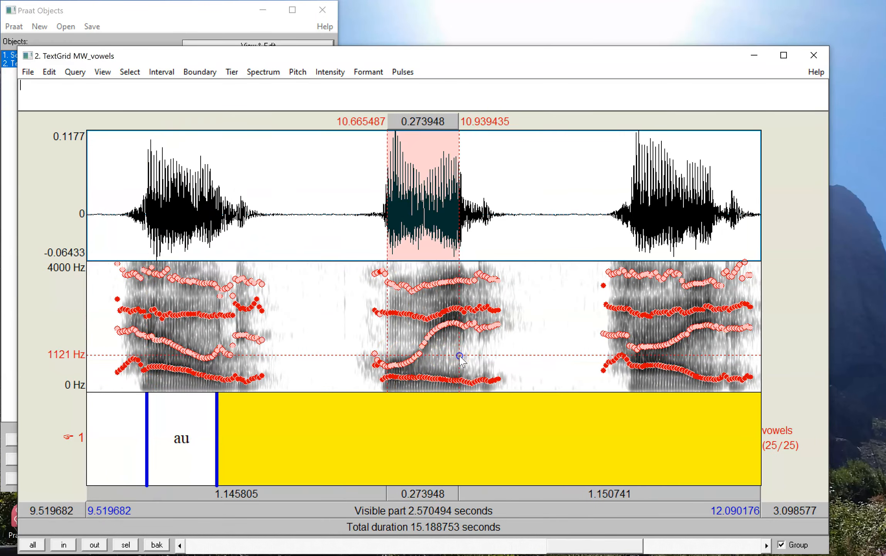
pyautogui.press('Return')
pyautogui.write('oi')
# Mark the vowel of the fourteenth word as an interval about 0.30 s long, labelled ai
pyautogui.moveTo(556, 545); pyautogui.dragTo(592, 544)
pyautogui.moveTo(382, 348); pyautogui.dragTo(460, 350)
pyautogui.press('Return')
pyautogui.write('ai')
# Mark the short vowel of the fifteenth word as an interval about 0.11 s long, labelled ait to distinguish it from ai
pyautogui.moveTo(623, 545); pyautogui.dragTo(660, 544)
pyautogui.moveTo(369, 340); pyautogui.dragTo(400, 341)
pyautogui.press('Return')
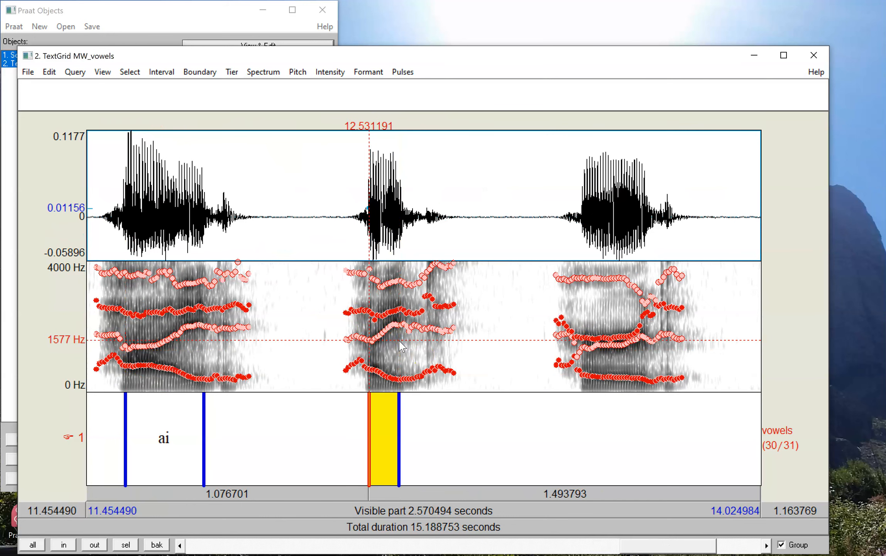
pyautogui.write('ai')
pyautogui.click(158, 447)
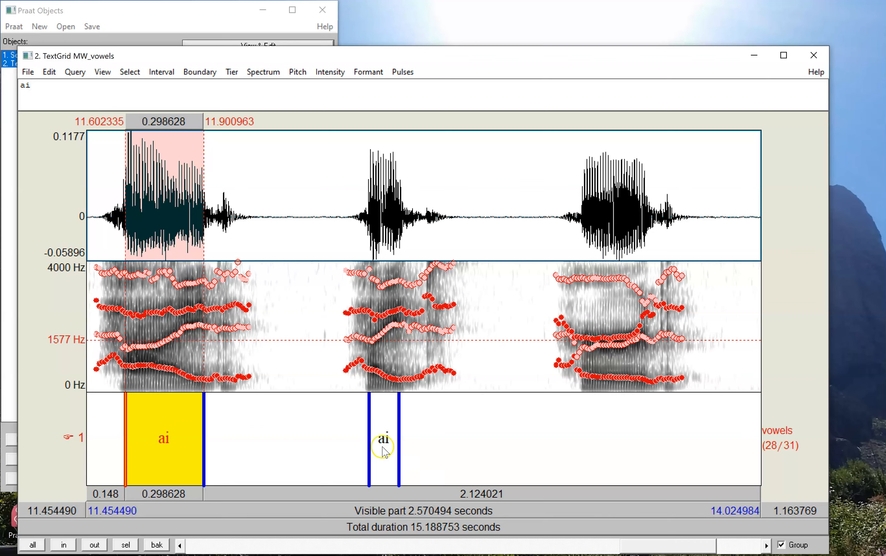
pyautogui.click(383, 446)
pyautogui.click(286, 91)
pyautogui.write('t')
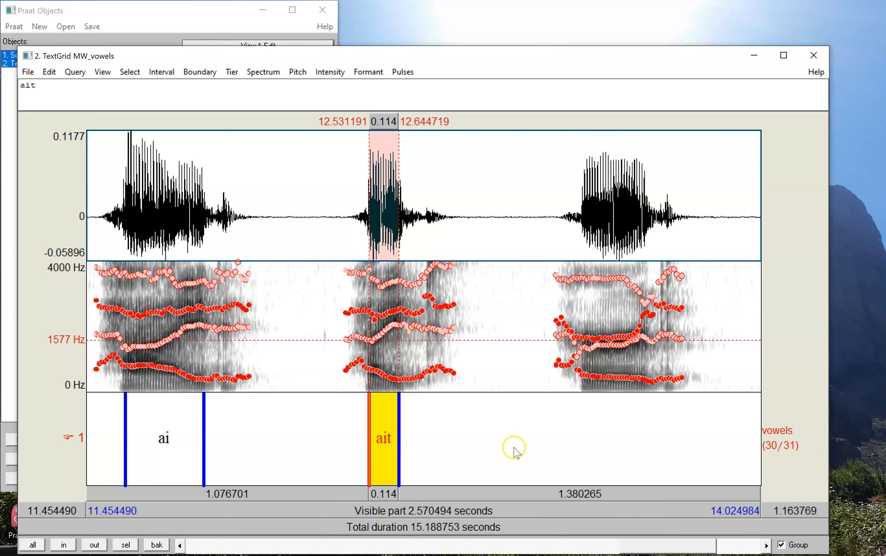
# Mark the sixteenth word's vowel (about 0.22 s) as er and the last word's first vowel (about 0.07 s) as xx, and close the editor
pyautogui.moveTo(584, 341); pyautogui.dragTo(642, 342)
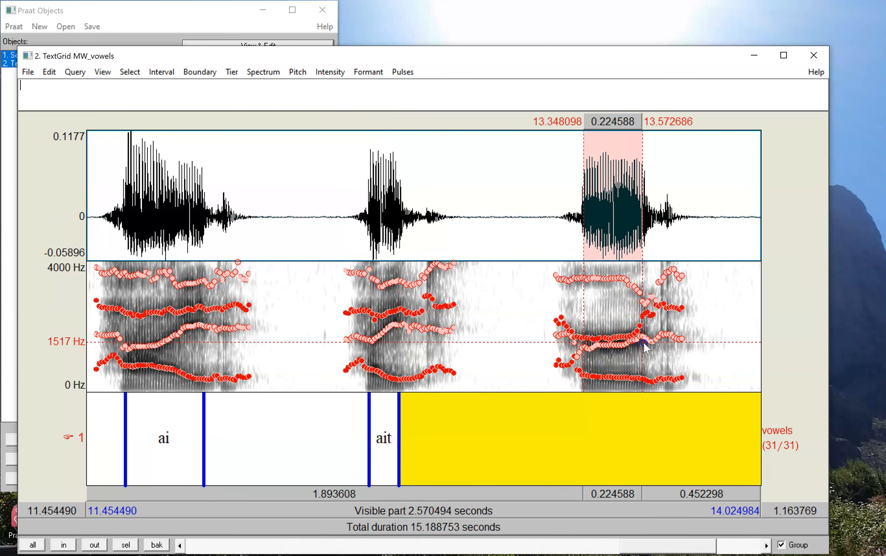
pyautogui.press('Return')
pyautogui.write('er')
pyautogui.click(738, 544)
pyautogui.click(507, 351)
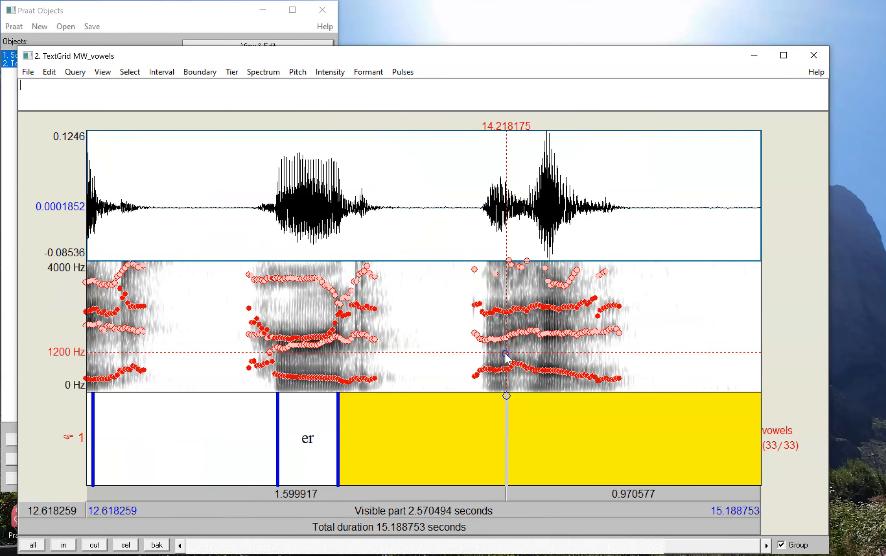
pyautogui.keyDown('shift'); pyautogui.click(487, 352); pyautogui.keyUp('shift')
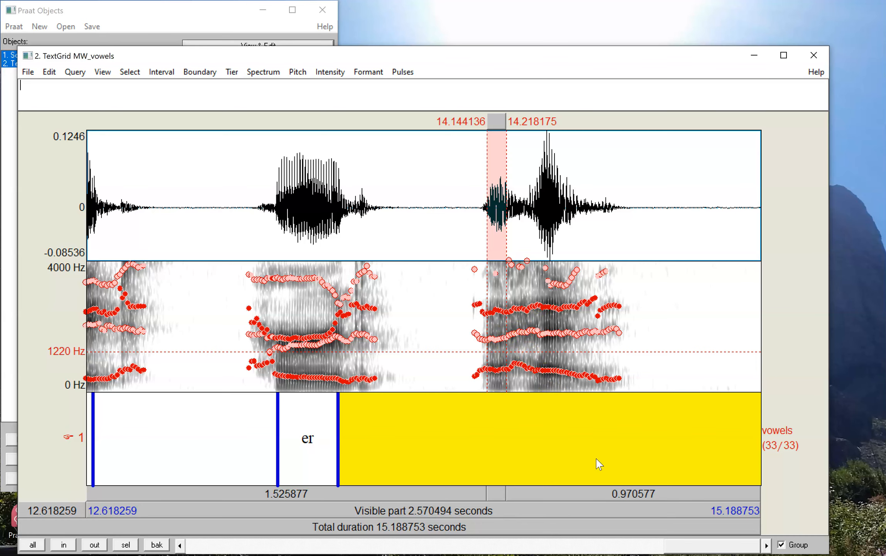
pyautogui.press('Return')
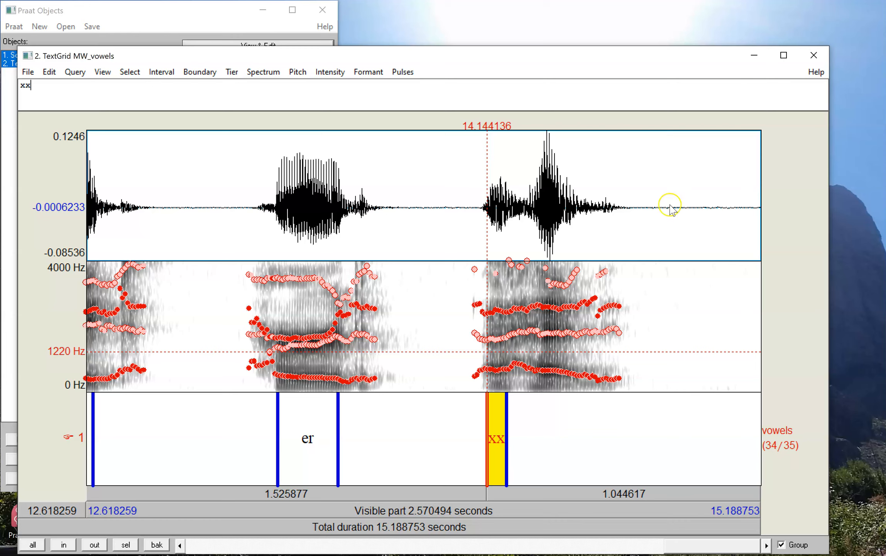
pyautogui.click(813, 55)
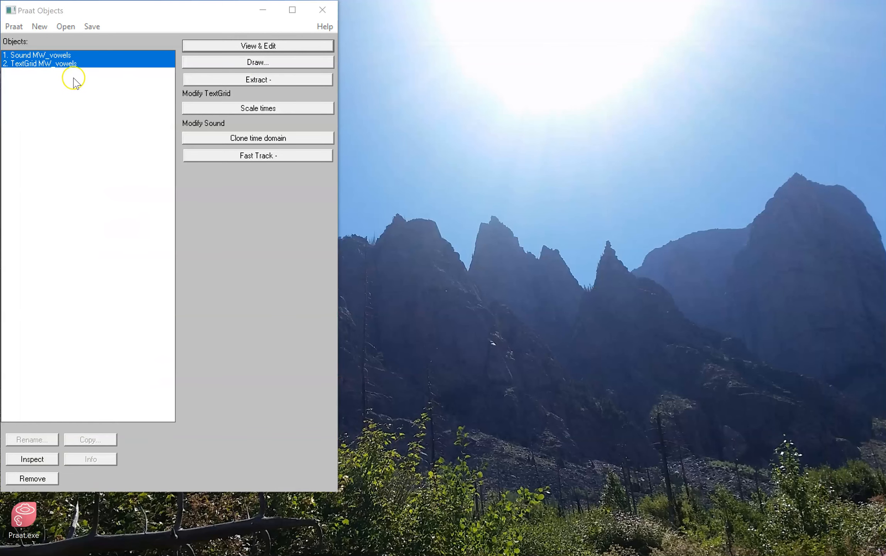
# Save the MW_vowels sound as the WAV file MW_vowels.wav in the Make_vowel_space folder
pyautogui.click(76, 56)
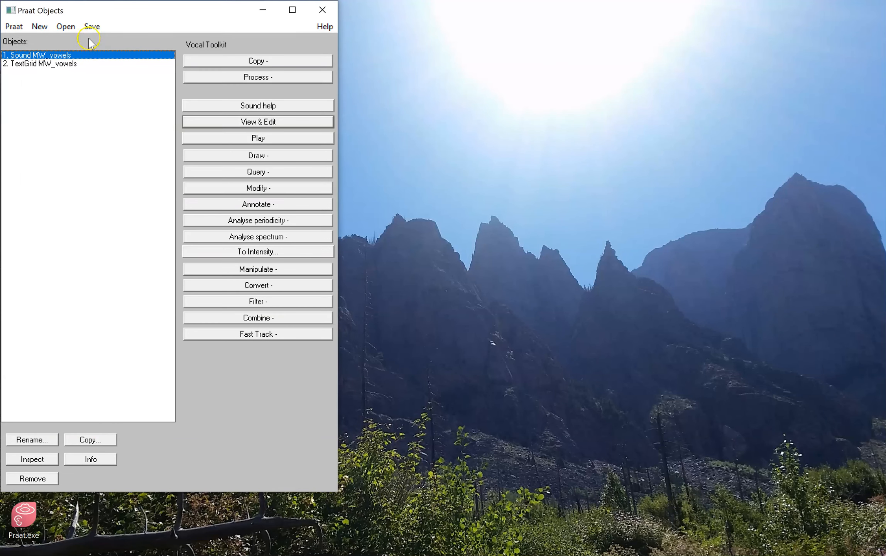
pyautogui.click(95, 26)
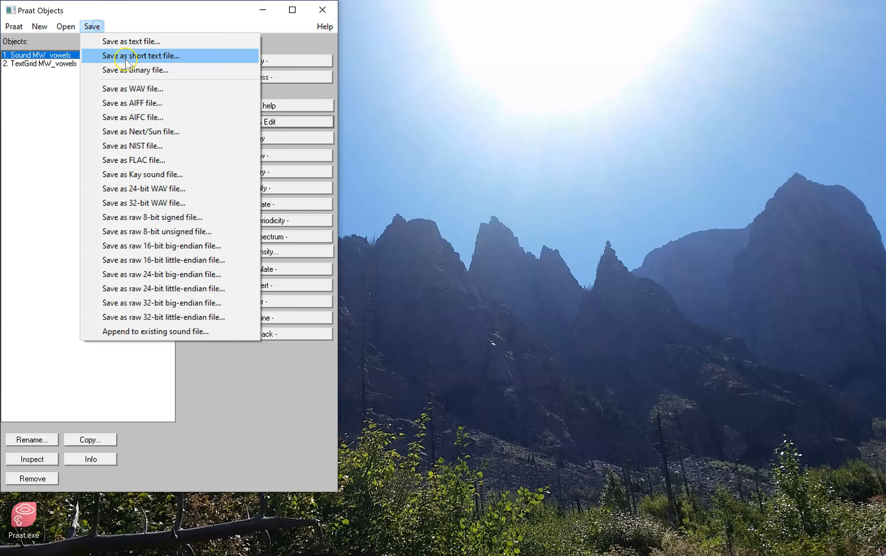
pyautogui.click(144, 88)
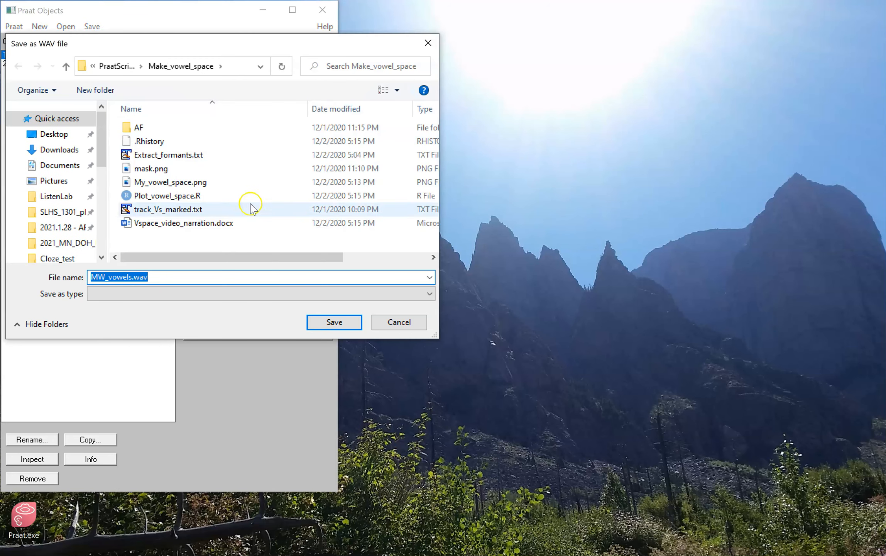
pyautogui.click(320, 327)
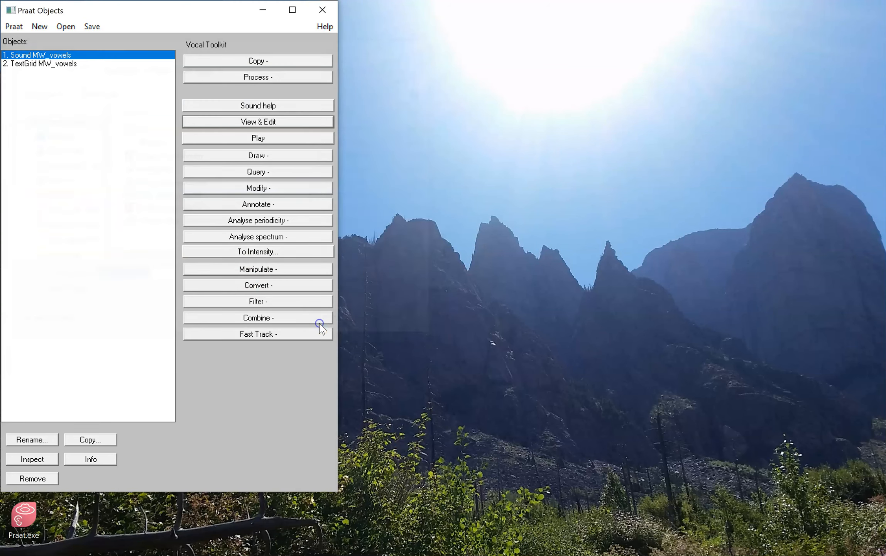
# Save the MW_vowels TextGrid as the text file MW_vowels.TextGrid in the Make_vowel_space folder
pyautogui.click(60, 64)
pyautogui.click(91, 27)
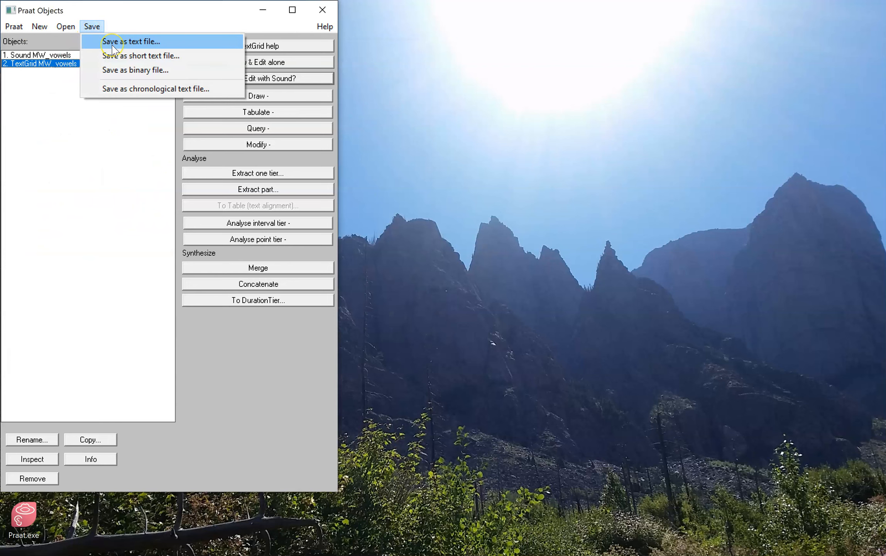
pyautogui.click(111, 42)
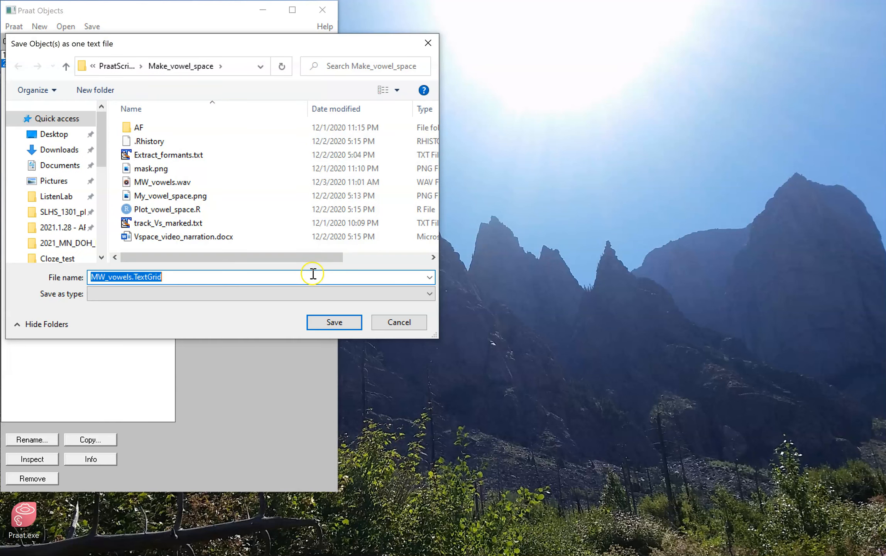
pyautogui.click(340, 320)
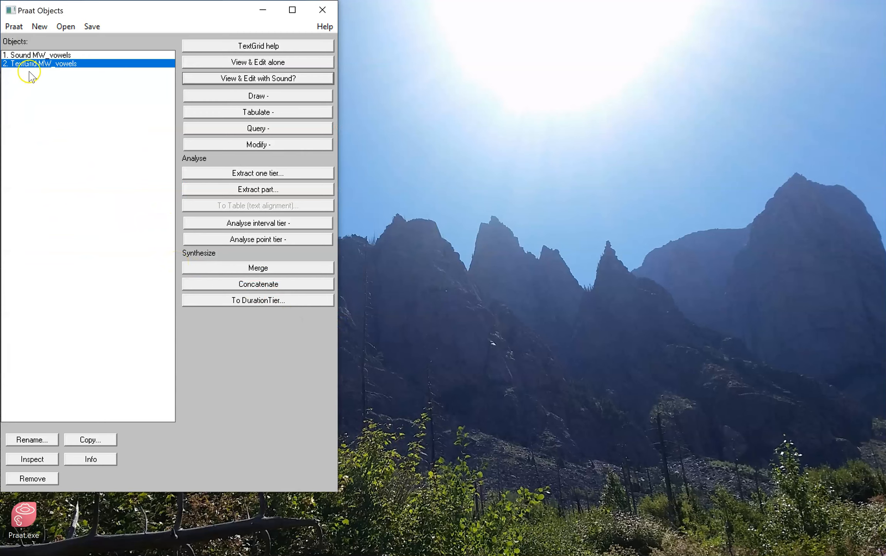
# Create a Formant object from the MW_vowels sound with the Burg method, using 4 formants and a 4200 Hz ceiling
pyautogui.click(51, 56)
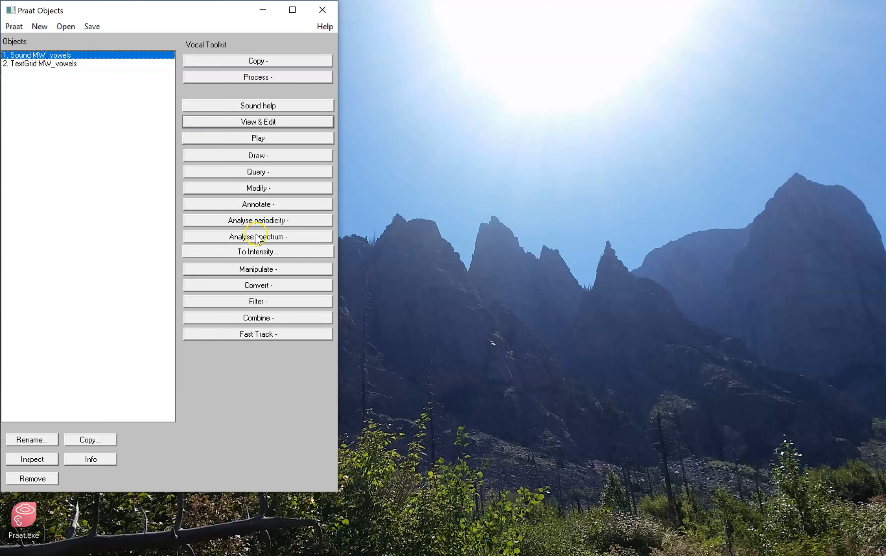
pyautogui.click(258, 237)
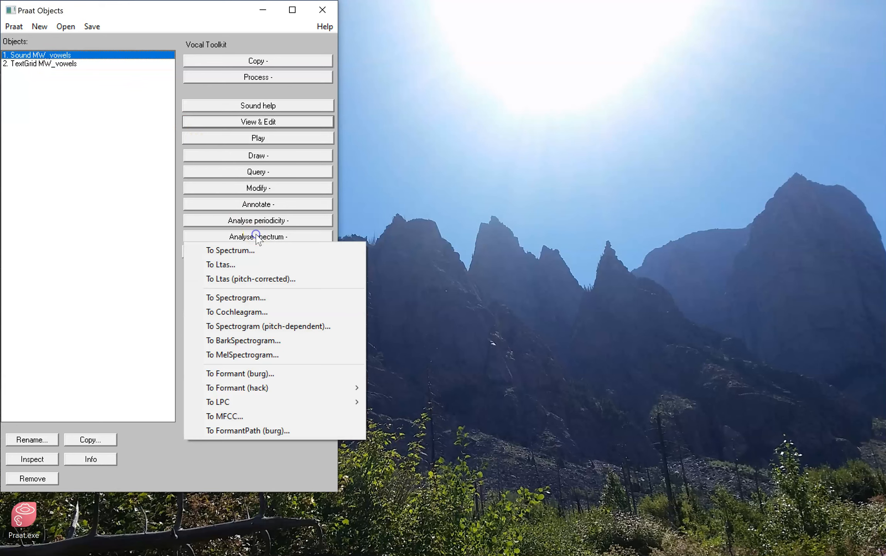
pyautogui.click(292, 376)
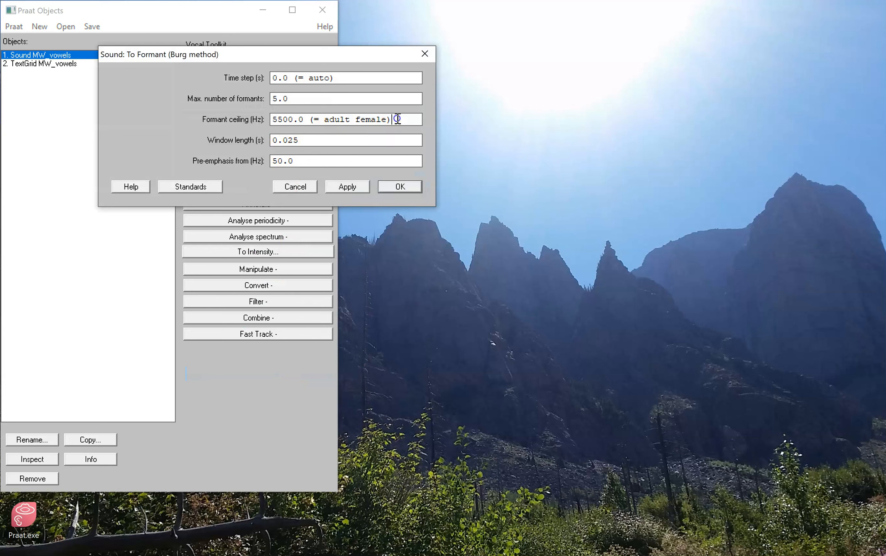
pyautogui.moveTo(395, 119); pyautogui.dragTo(263, 117)
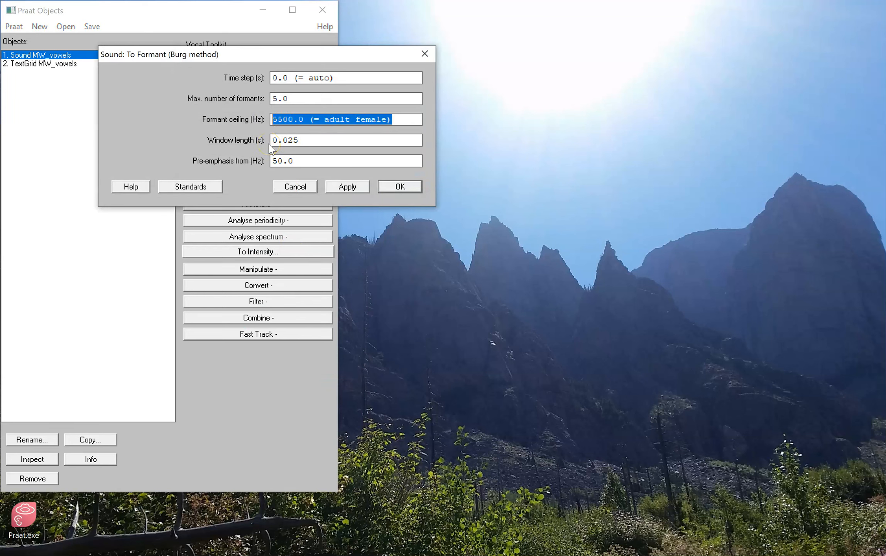
pyautogui.write('4')
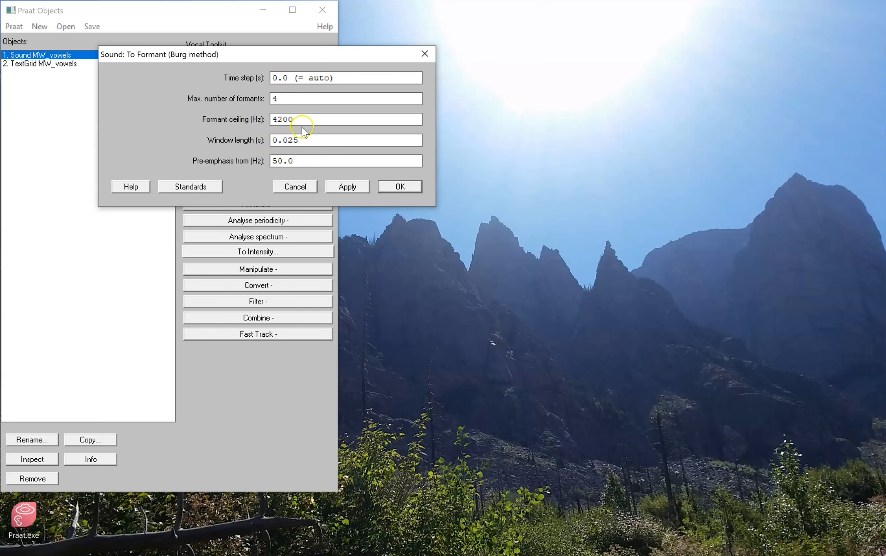
pyautogui.moveTo(287, 140); pyautogui.dragTo(315, 143)
pyautogui.click(417, 189)
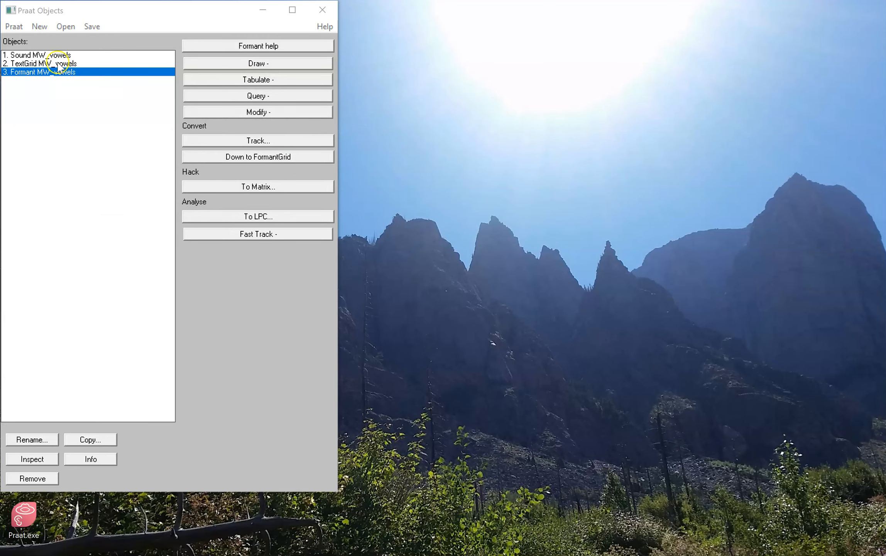
# View the MW_vowels Sound and TextGrid together, zoomed to the first four vowels, and examine the formant tracks across the ii interval
pyautogui.moveTo(57, 63); pyautogui.dragTo(69, 46)
pyautogui.click(211, 49)
pyautogui.moveTo(139, 308); pyautogui.dragTo(262, 312)
pyautogui.click(175, 513)
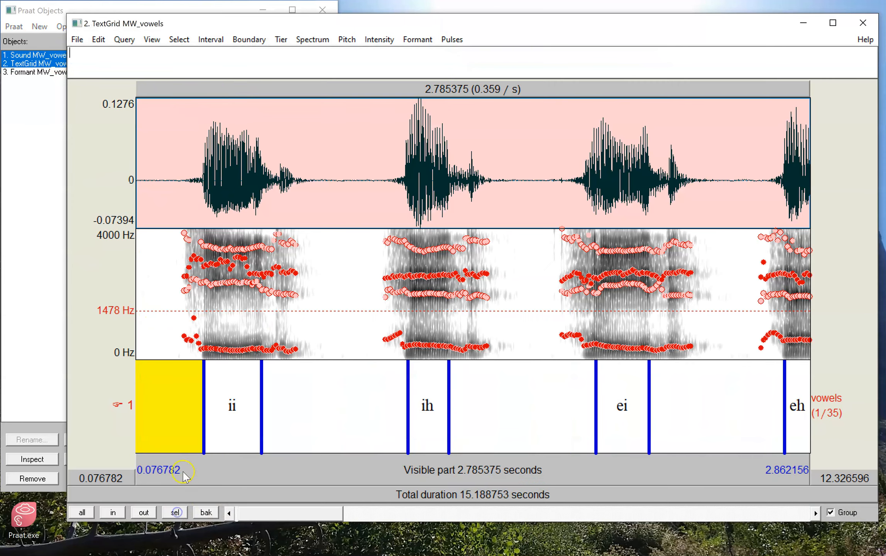
pyautogui.click(224, 430)
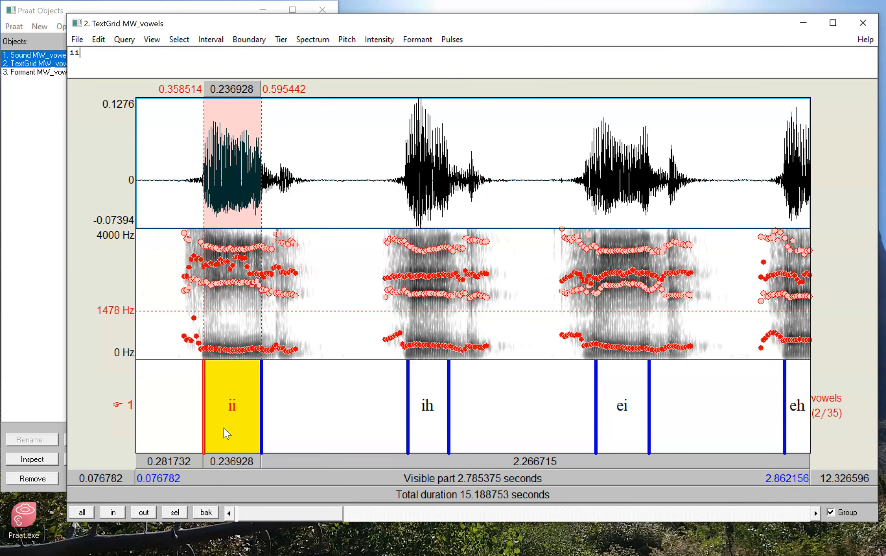
pyautogui.moveTo(209, 266); pyautogui.dragTo(254, 283)
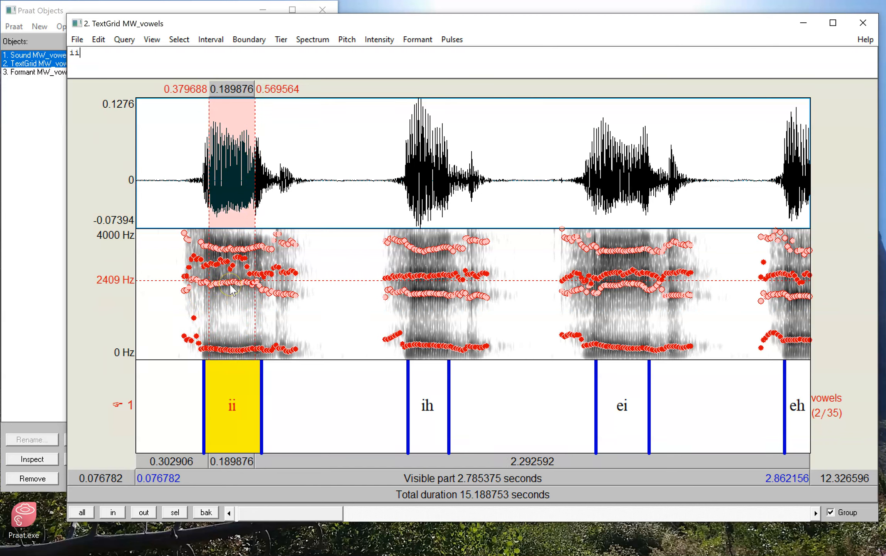
pyautogui.click(863, 23)
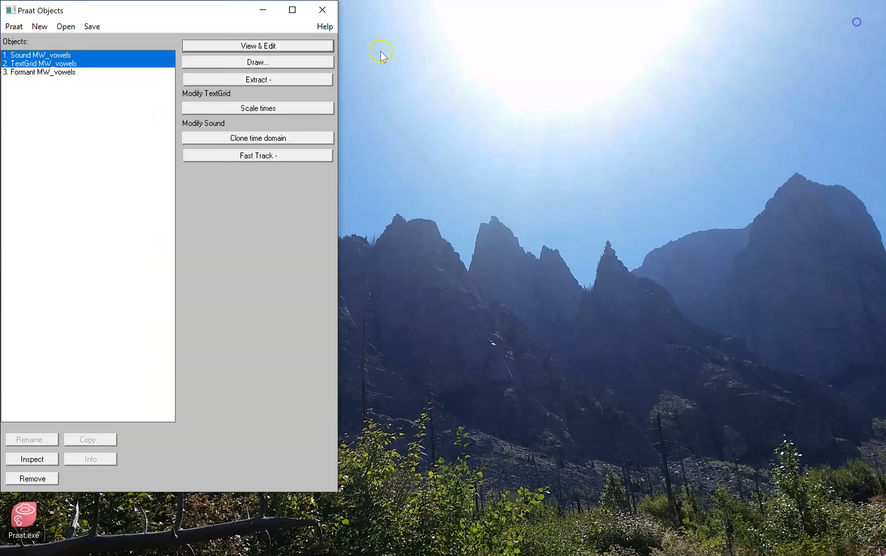
# Reopen the MW_vowels Sound and TextGrid together, zoom to the first three vowels, and inspect the time boundaries of the ii interval
pyautogui.click(71, 73)
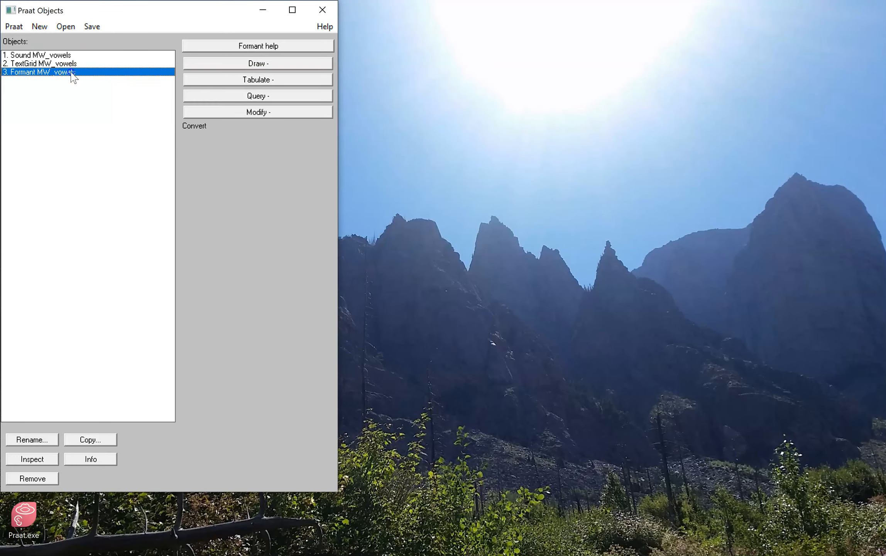
pyautogui.moveTo(80, 54); pyautogui.dragTo(79, 63)
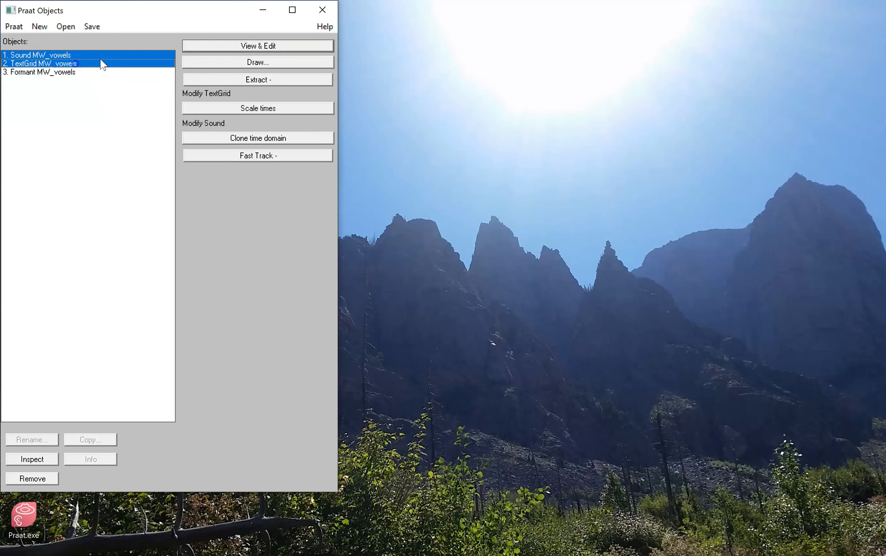
pyautogui.click(247, 46)
pyautogui.moveTo(207, 308); pyautogui.dragTo(59, 311)
pyautogui.click(142, 524)
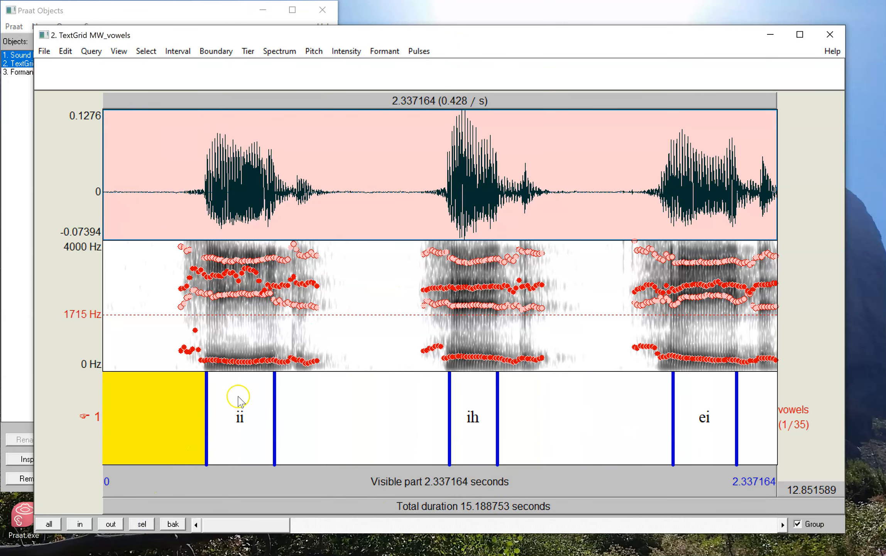
pyautogui.click(241, 413)
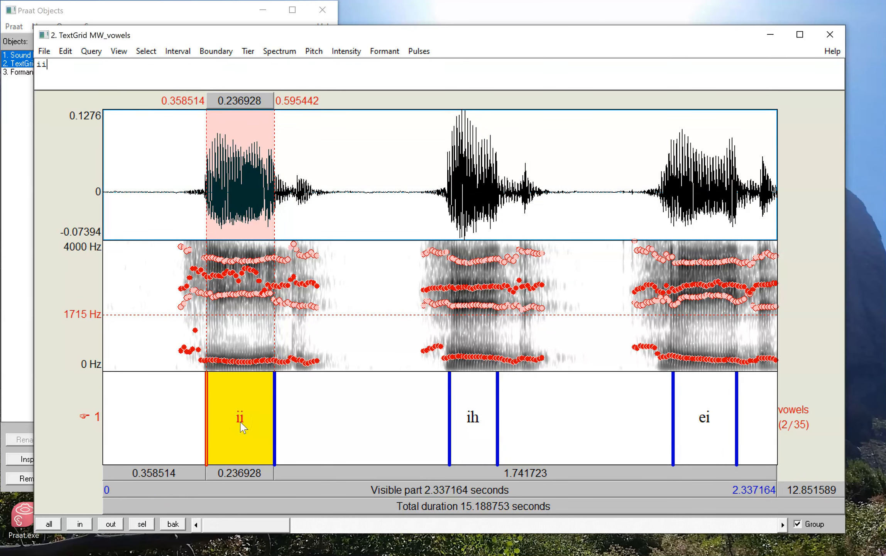
pyautogui.moveTo(34, 89); pyautogui.dragTo(120, 100)
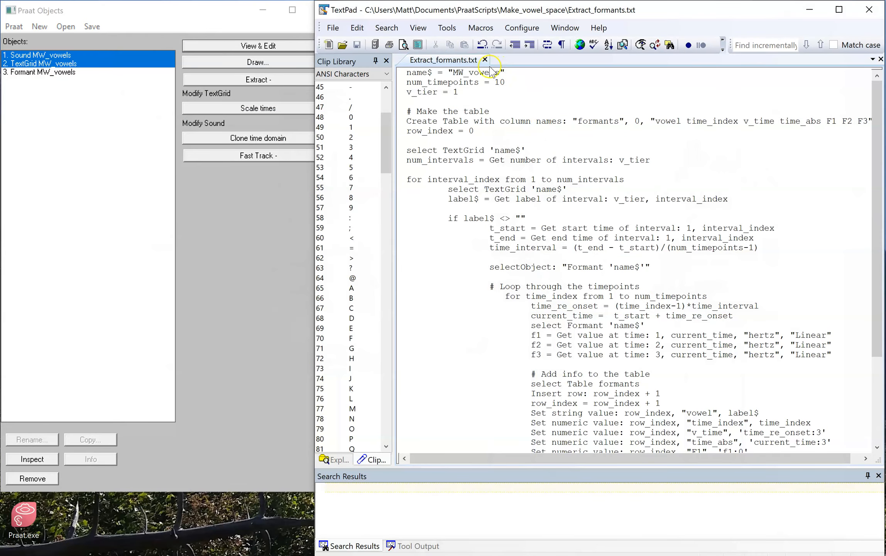
# Review the opening of the Extract_formants.txt script in TextPad: the object name, vowel tier, table creation and TextGrid selection lines
pyautogui.doubleClick(479, 72)
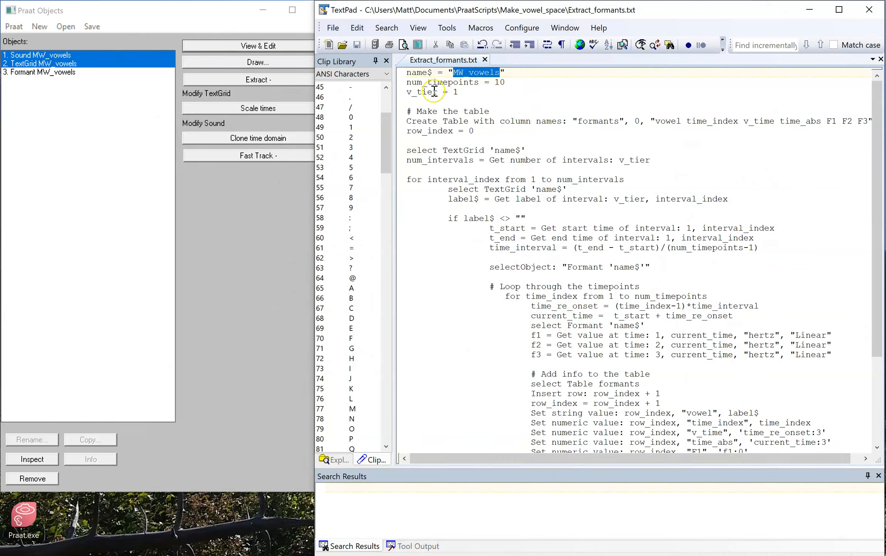
pyautogui.doubleClick(423, 92)
pyautogui.click(468, 93)
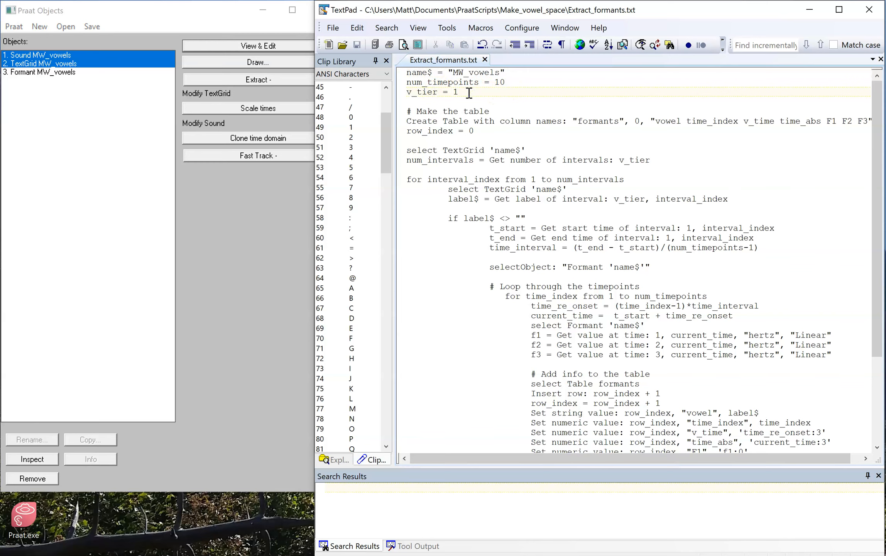
pyautogui.tripleClick(471, 122)
pyautogui.click(596, 136)
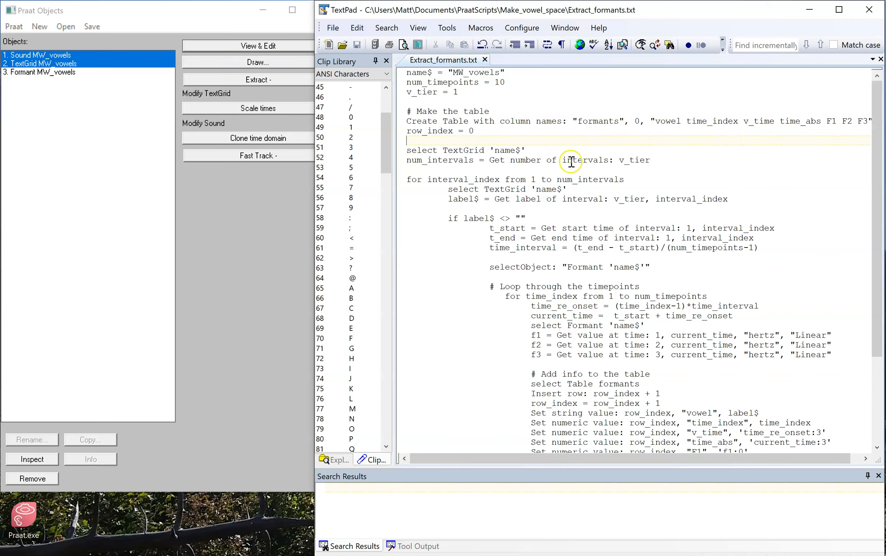
pyautogui.click(488, 150)
pyautogui.click(493, 168)
# Examine the script's non-blank label condition, interval timing calculations, timepoint loop and the lines that write formant values to the table
pyautogui.moveTo(527, 218); pyautogui.dragTo(449, 218)
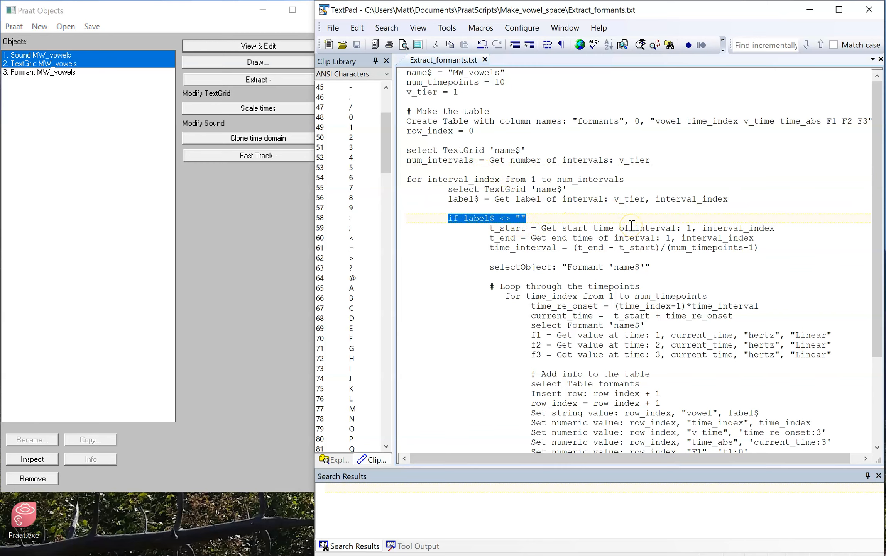
pyautogui.moveTo(489, 228); pyautogui.dragTo(763, 244)
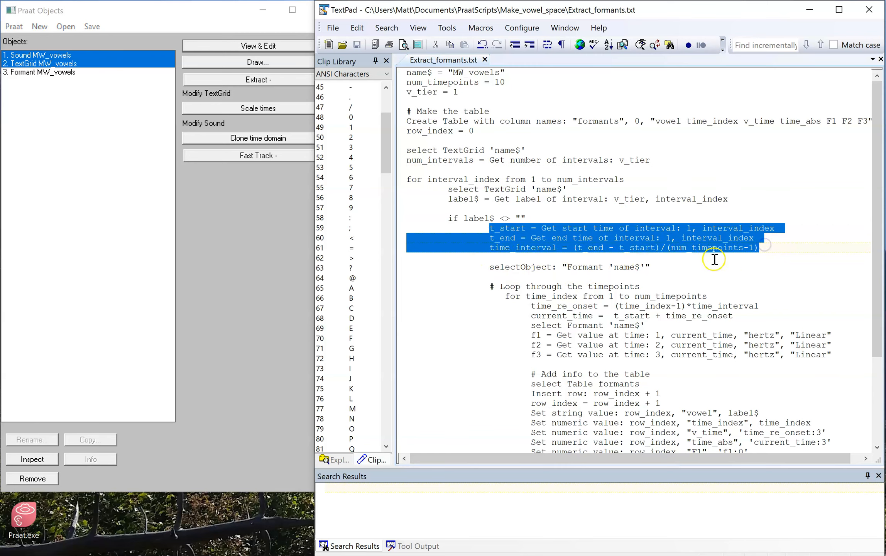
pyautogui.click(665, 268)
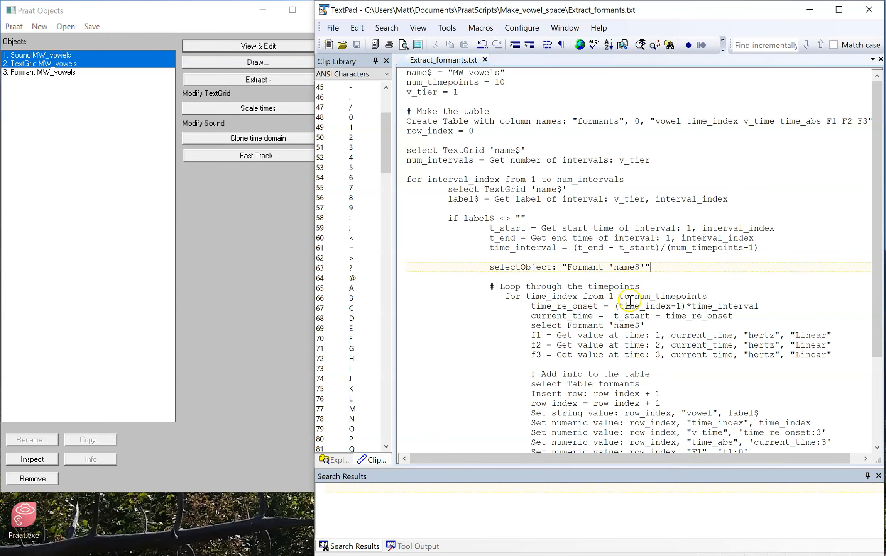
pyautogui.scroll(-4, 665, 292)
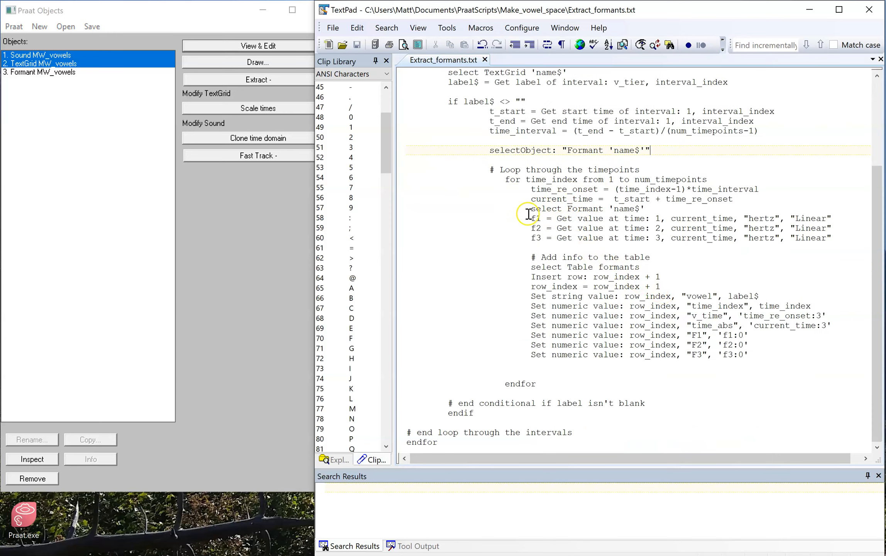
pyautogui.scroll(-2, 547, 364)
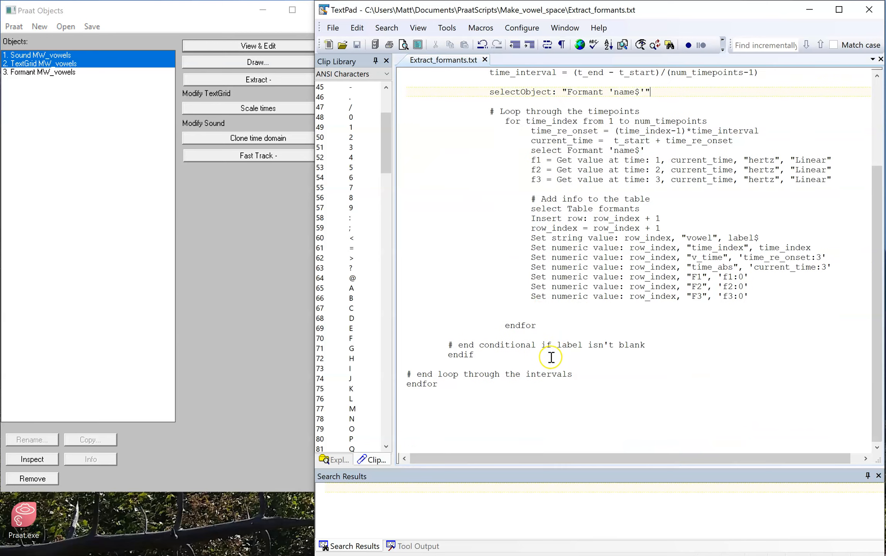
pyautogui.moveTo(755, 296); pyautogui.dragTo(548, 233)
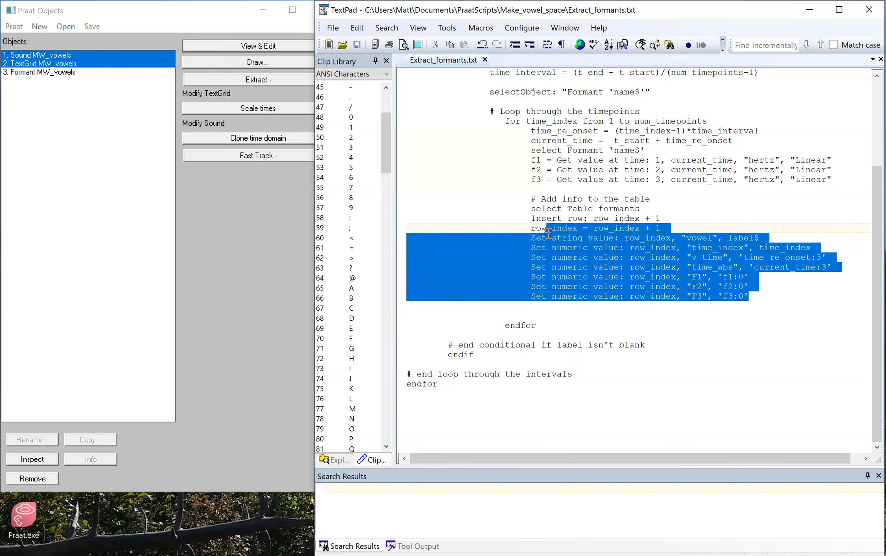
pyautogui.click(776, 306)
pyautogui.click(466, 395)
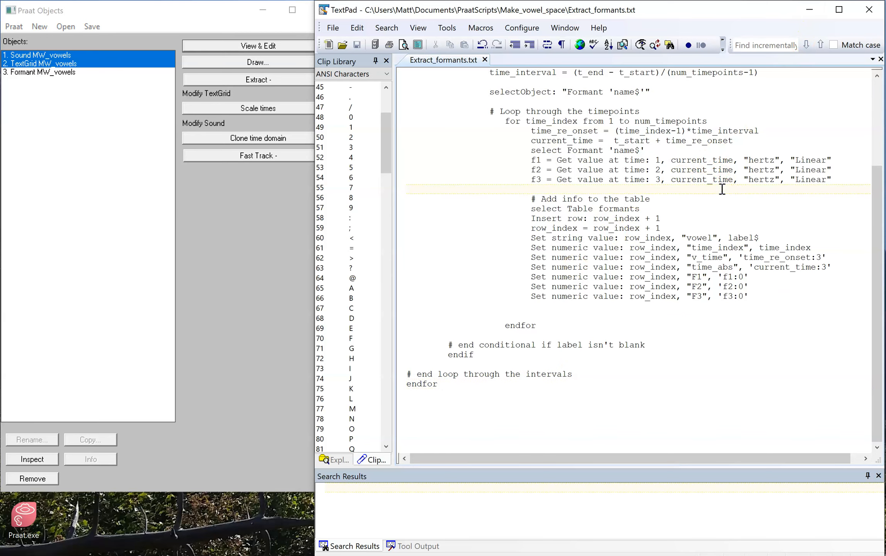
# Copy the entire Extract_formants.txt script and minimize TextPad
pyautogui.hotkey('ctrl', 'a')
pyautogui.rightClick(676, 223)
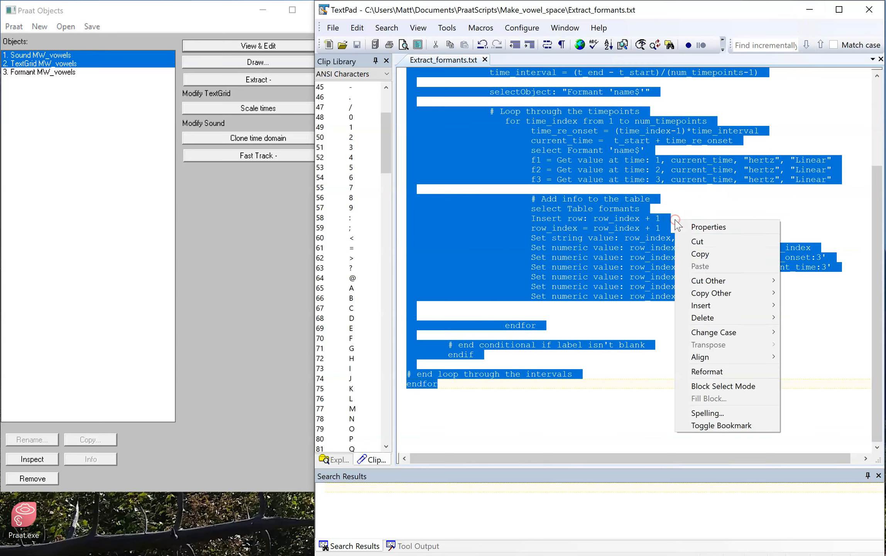
pyautogui.click(698, 252)
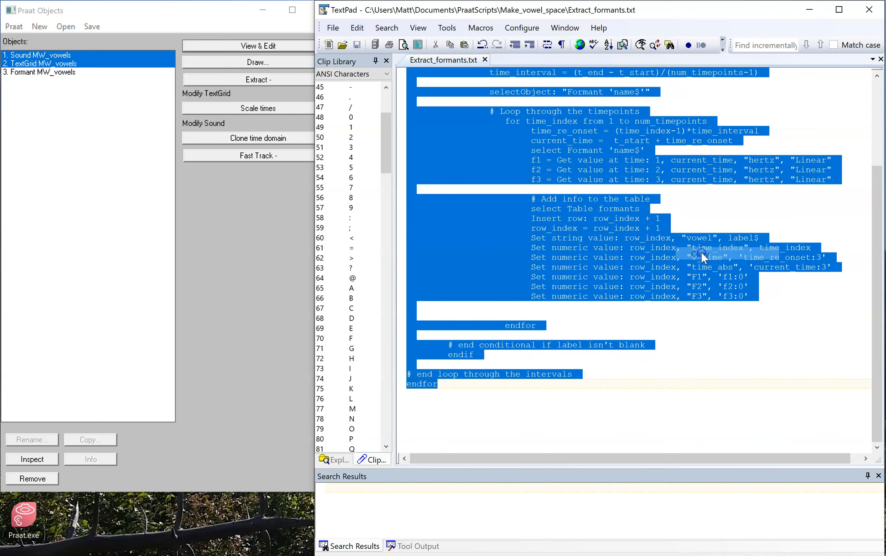
pyautogui.click(810, 10)
# Create a new Praat script, paste the copied formant extraction code into it, and run it
pyautogui.click(20, 27)
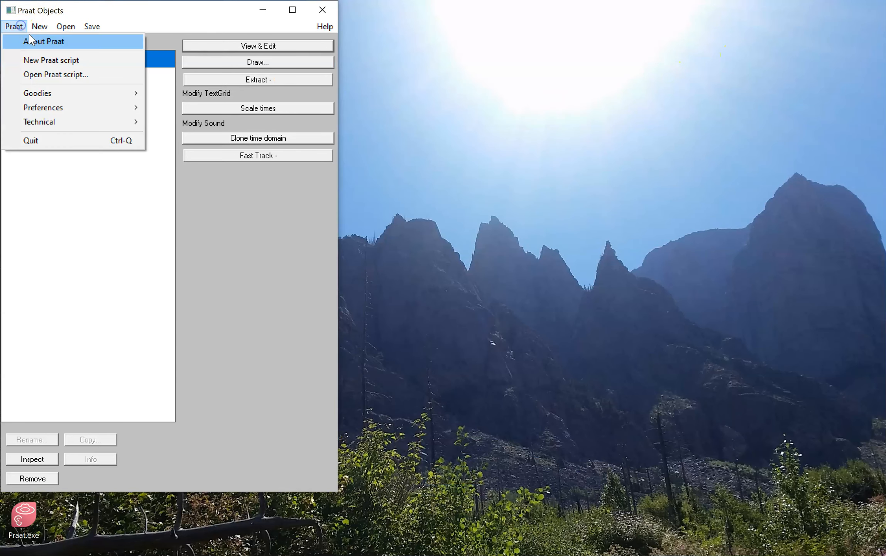
pyautogui.click(85, 61)
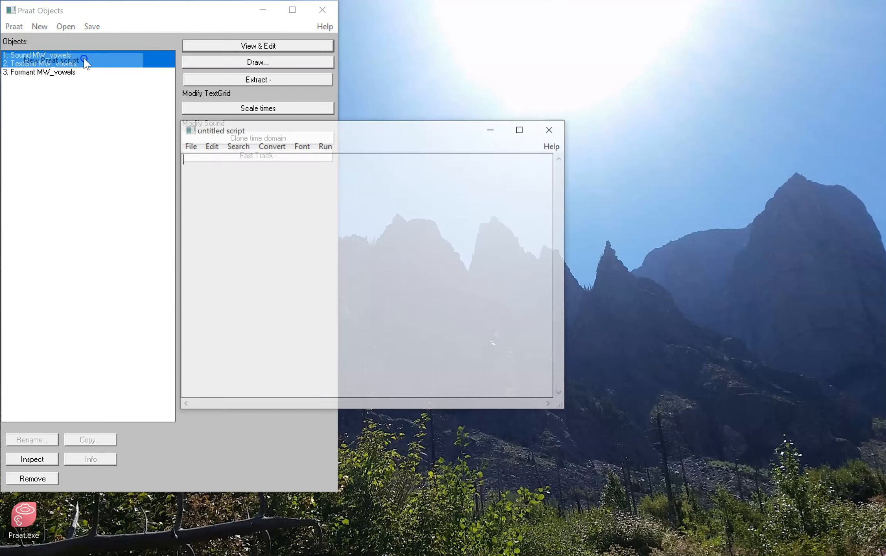
pyautogui.rightClick(267, 229)
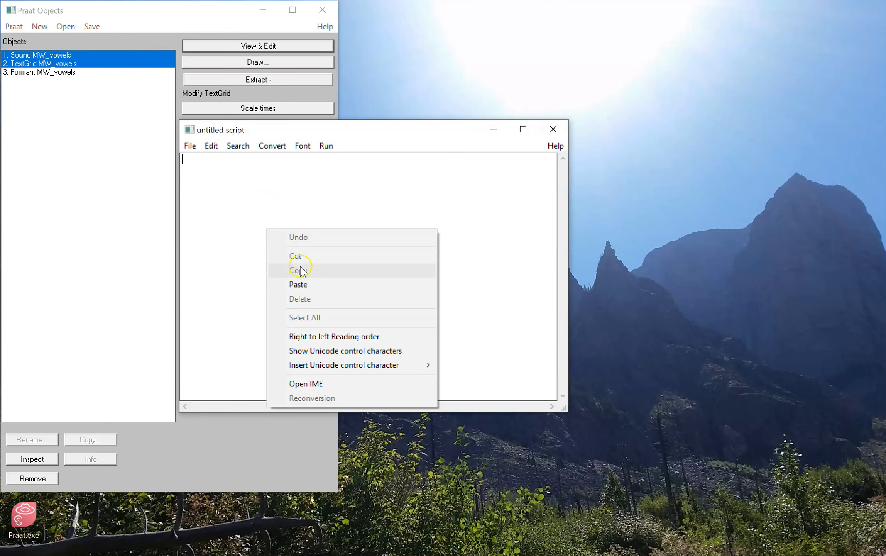
pyautogui.click(310, 285)
pyautogui.hotkey('ctrl', 'Home')
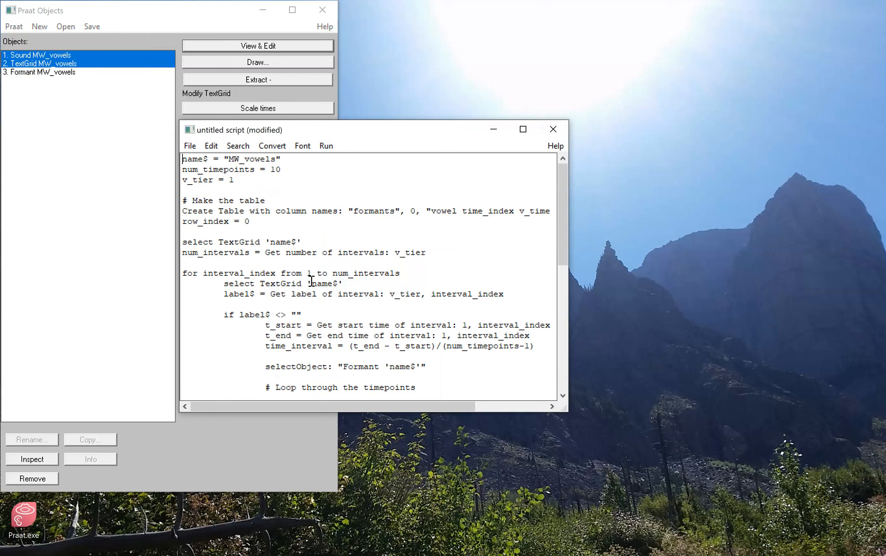
pyautogui.click(326, 146)
pyautogui.click(367, 161)
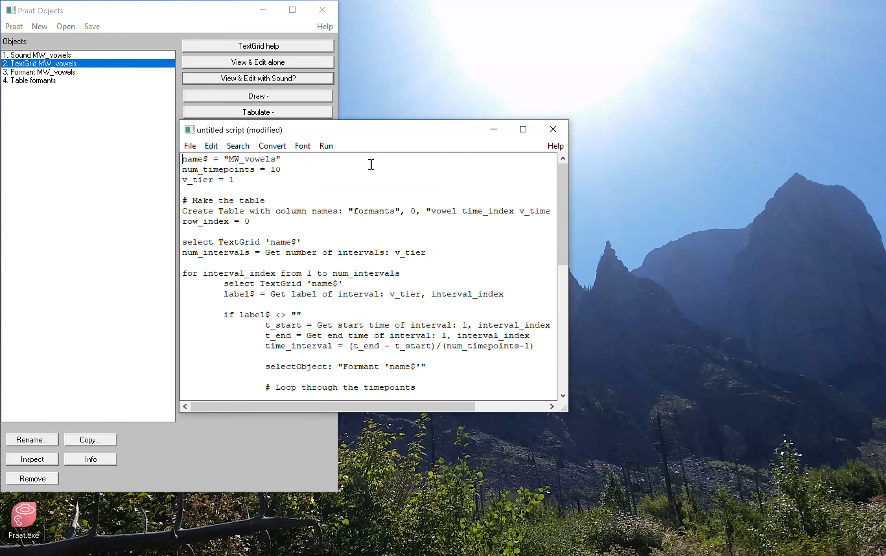
# View the formants Table, check its vowel, time and F1–F3 columns, and close the viewer
pyautogui.click(47, 81)
pyautogui.click(243, 62)
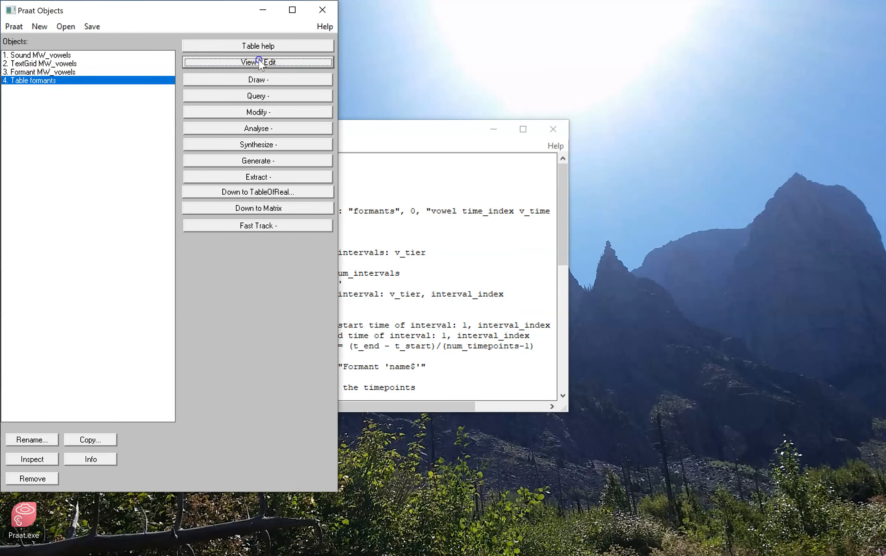
pyautogui.moveTo(530, 176); pyautogui.dragTo(477, 86)
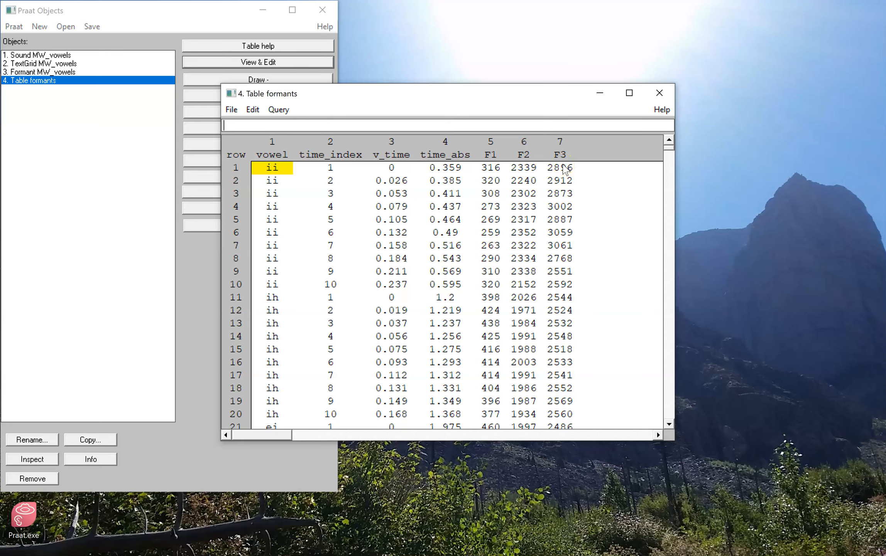
pyautogui.click(659, 92)
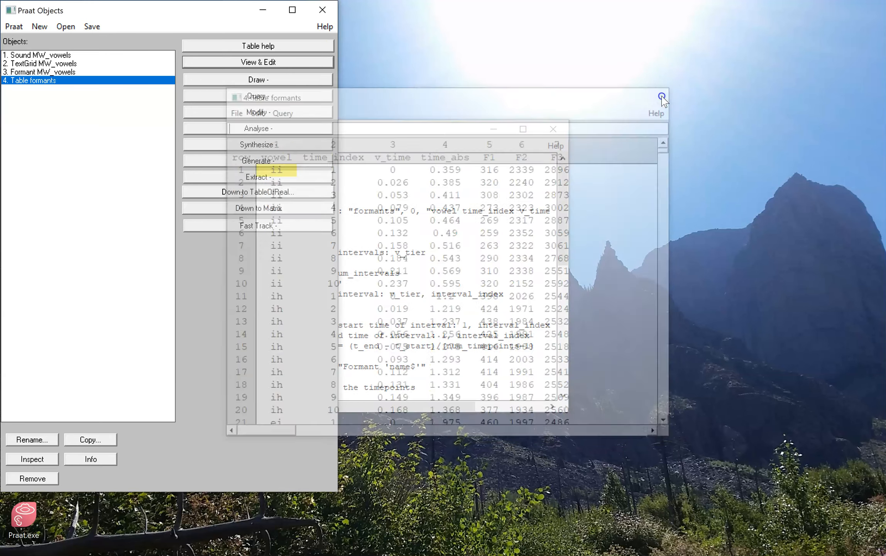
# Save the formants Table as the comma-separated file my_formants.Table in the Make_vowel_space folder
pyautogui.click(92, 26)
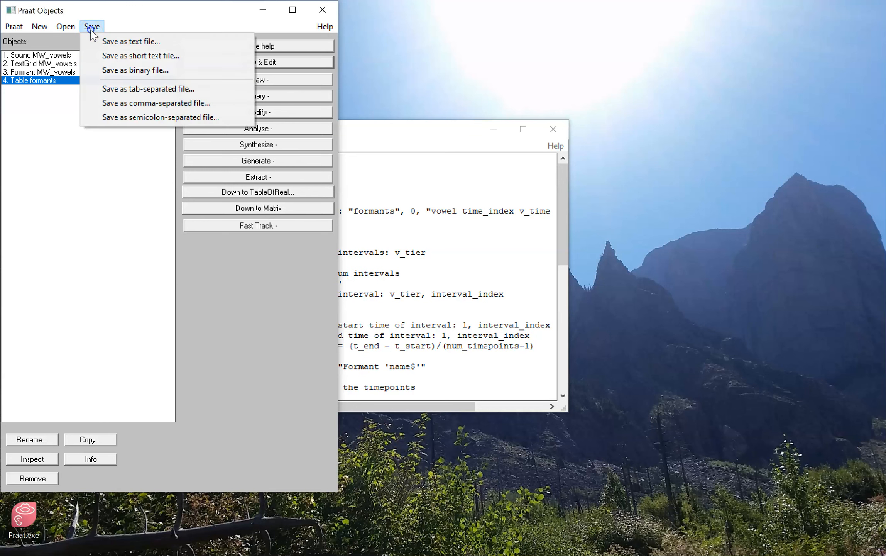
pyautogui.click(167, 104)
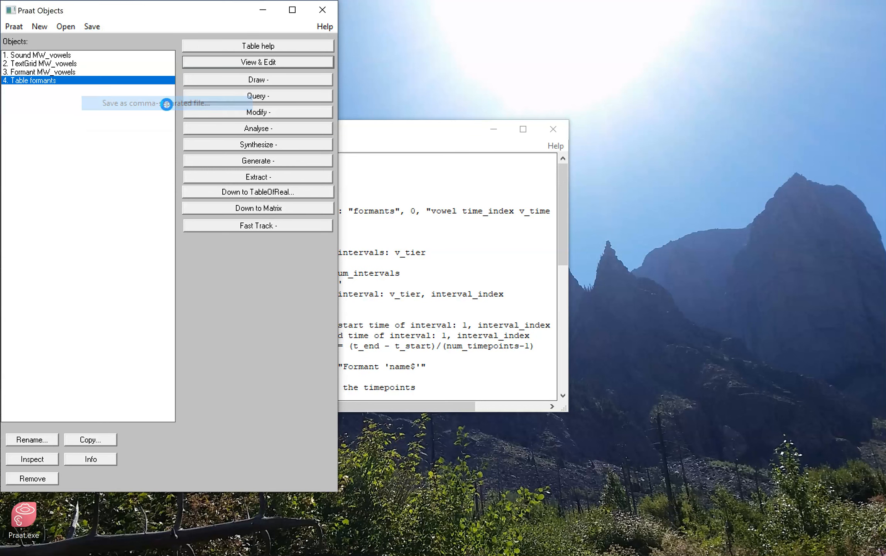
pyautogui.click(121, 277)
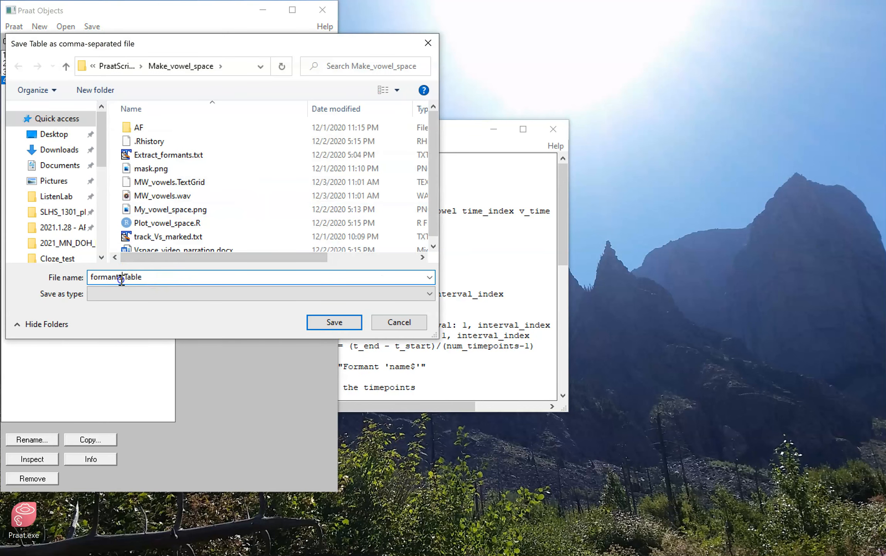
pyautogui.press('Home')
pyautogui.write('my_')
pyautogui.click(192, 278)
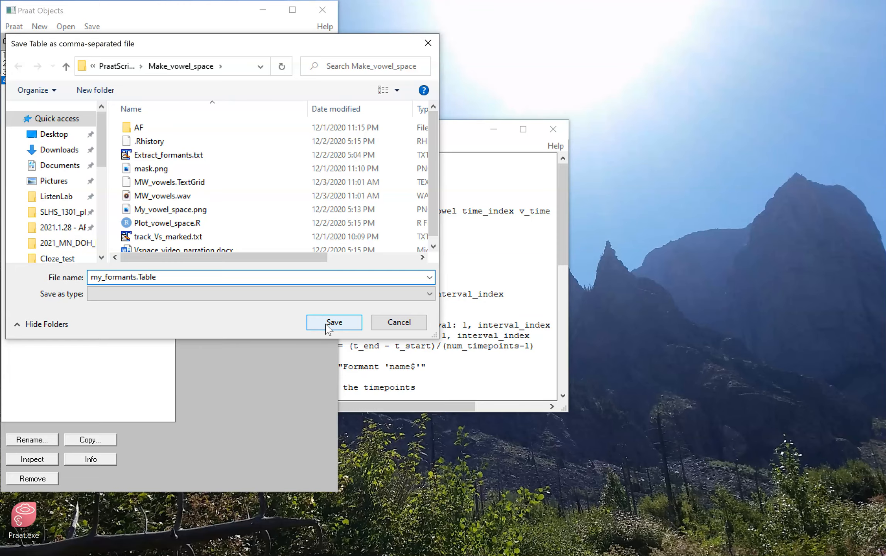
pyautogui.click(334, 323)
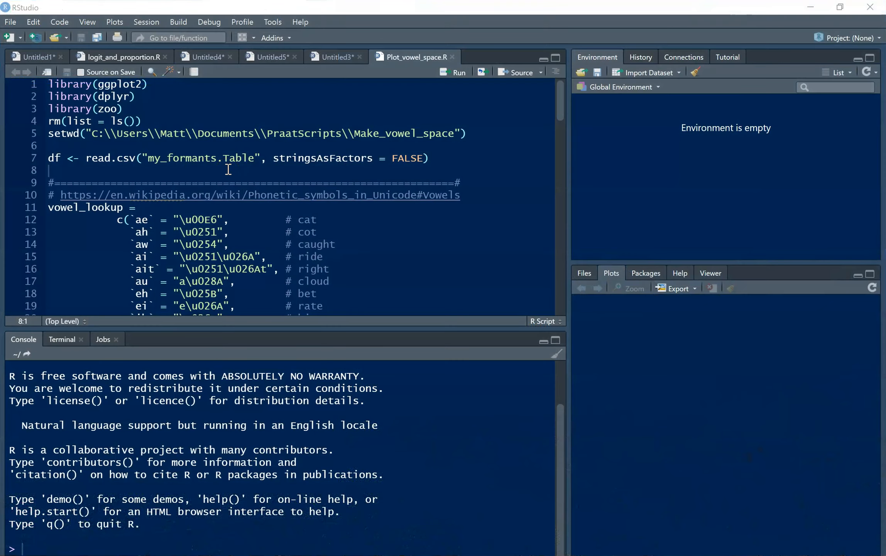
# Run the library, workspace-clearing and working-directory lines of Plot_vowel_space.R, and read my_formants.Table into df
pyautogui.tripleClick(250, 132)
pyautogui.click(287, 147)
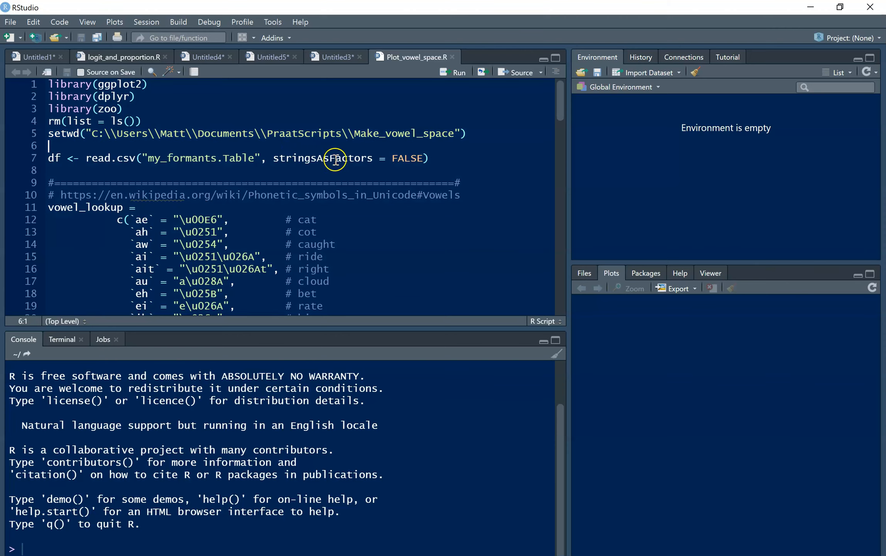
pyautogui.click(131, 159)
pyautogui.moveTo(120, 145); pyautogui.dragTo(49, 83)
pyautogui.hotkey('ctrl', 'Return')
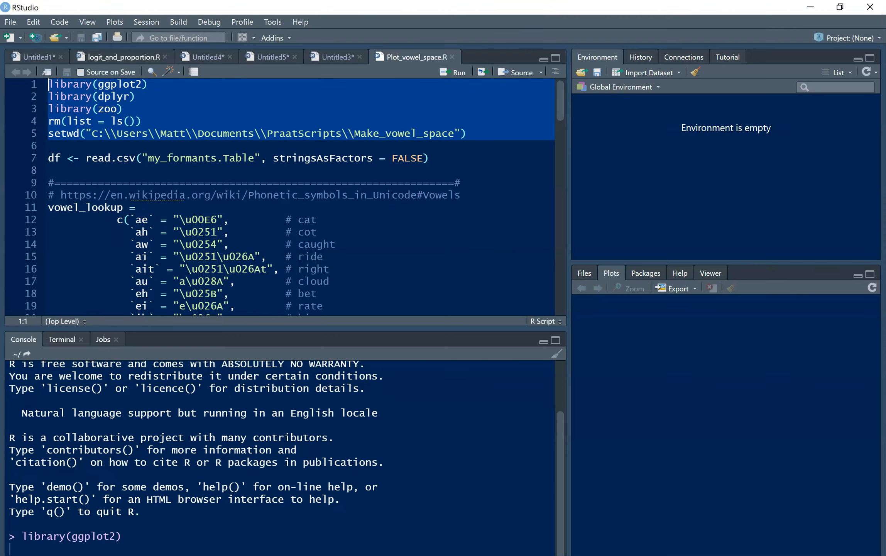
pyautogui.hotkey('ctrl', 'Return')
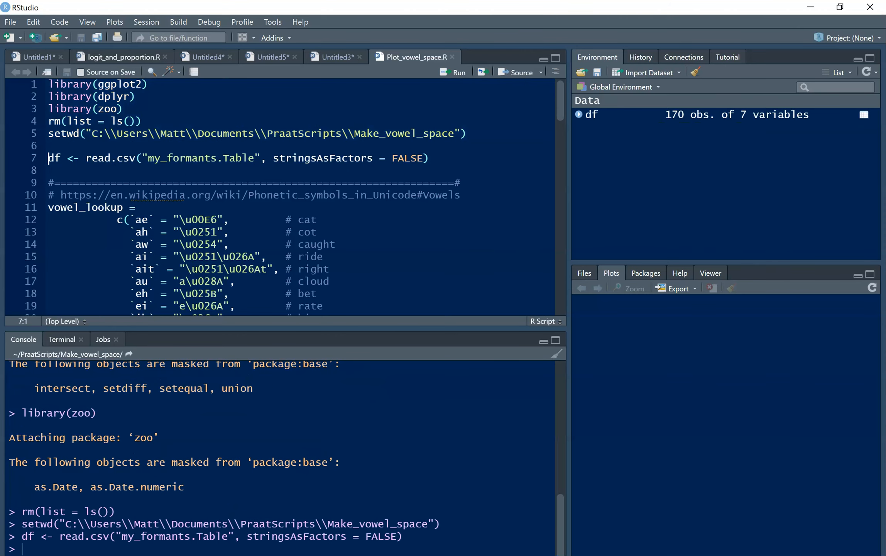
# Print df in the console and check its column headings and first rows
pyautogui.hotkey('ctrl', 'shift', 'Right')
pyautogui.hotkey('ctrl', 'Return')
pyautogui.scroll(10, 322, 413)
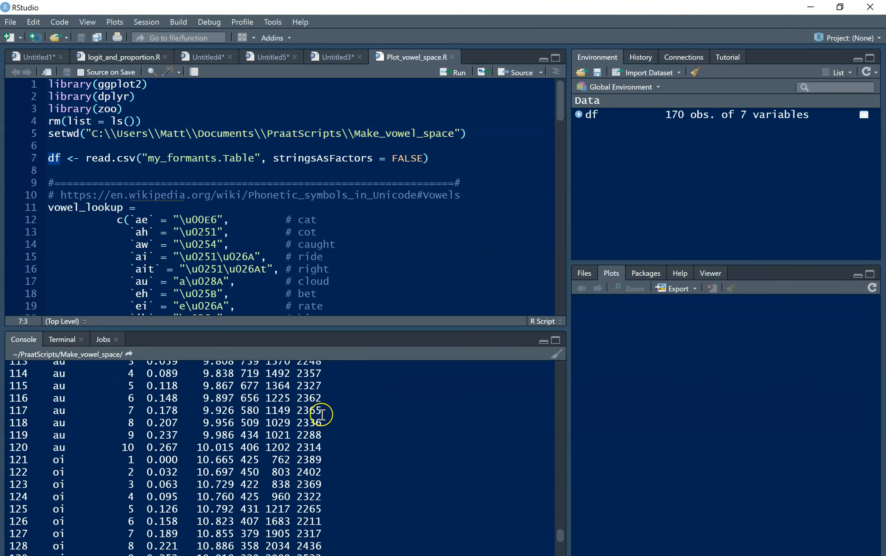
pyautogui.scroll(20, 323, 416)
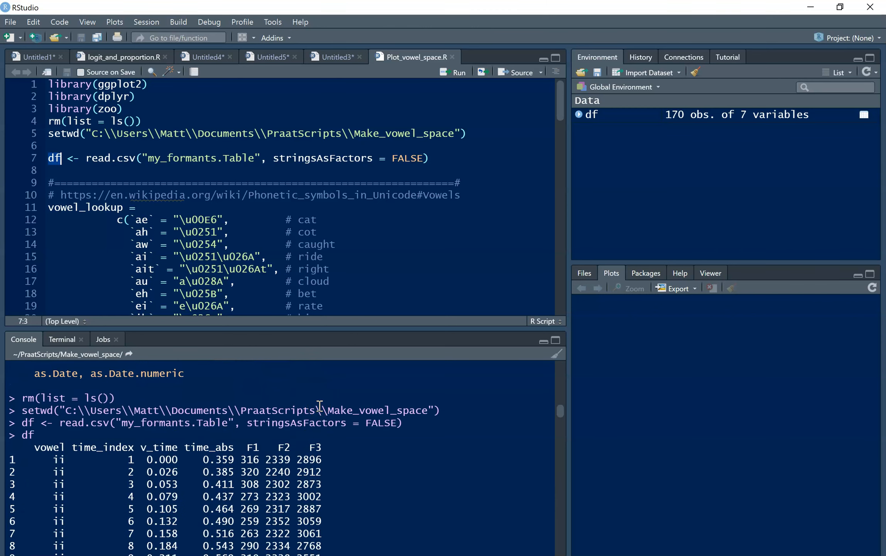
# Evaluate the Unicode codes "\u00E6" for ae and "\u0259" for xx from the vowel_lookup list in the console
pyautogui.scroll(-3, 182, 232)
pyautogui.doubleClick(150, 103)
pyautogui.click(228, 113)
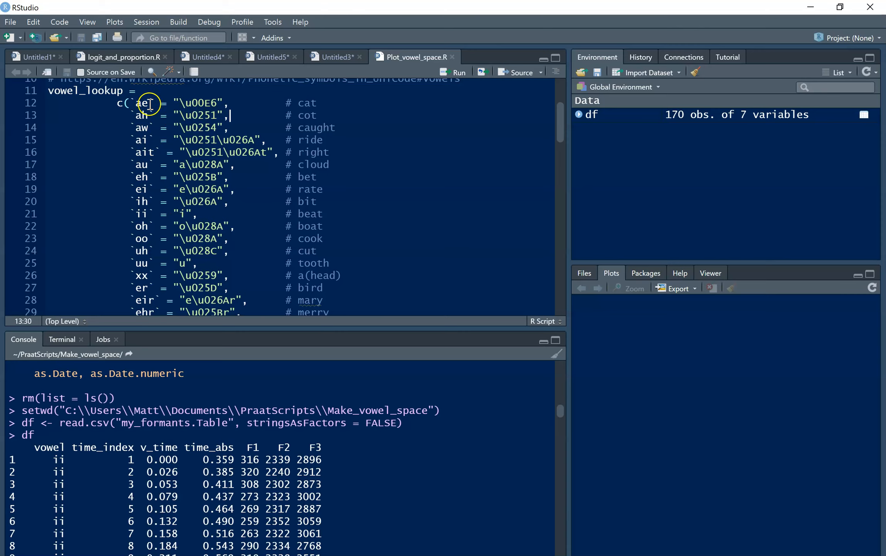
pyautogui.moveTo(223, 104); pyautogui.dragTo(173, 104)
pyautogui.hotkey('ctrl', 'Return')
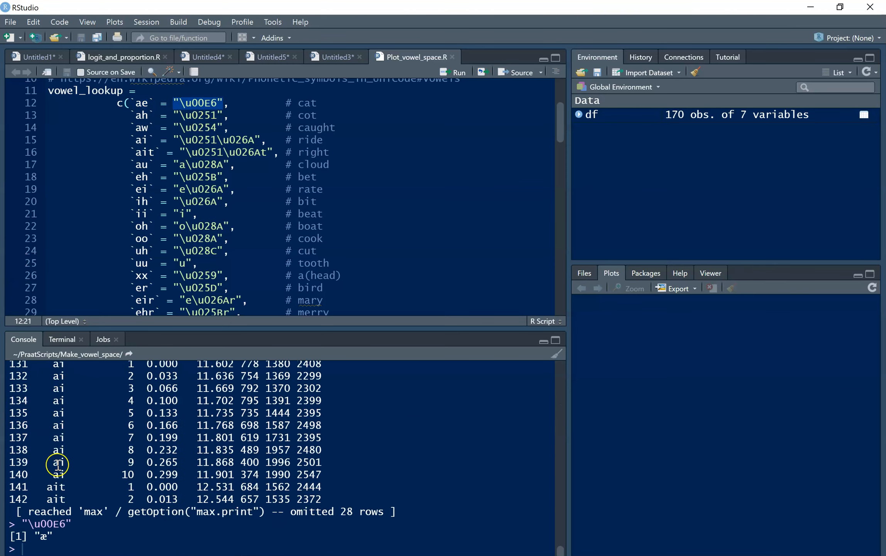
pyautogui.click(186, 288)
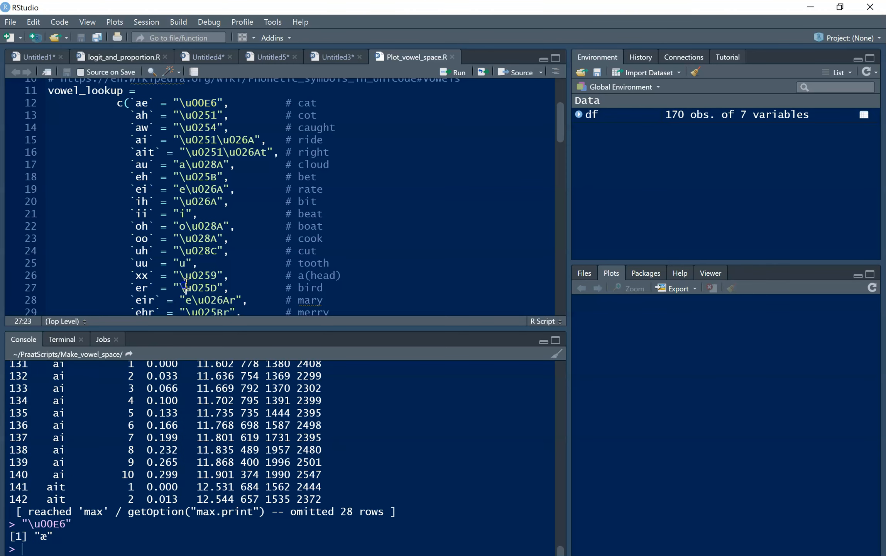
pyautogui.scroll(-1, 184, 270)
pyautogui.moveTo(174, 236); pyautogui.dragTo(223, 238)
pyautogui.hotkey('ctrl', 'Return')
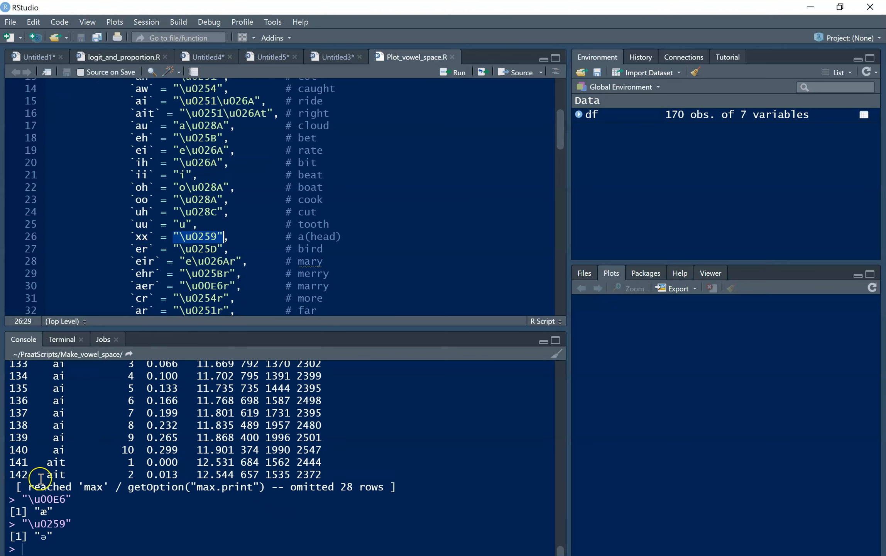
# Run the vowel_lookup definition and the line that adds the IPA column to df
pyautogui.click(178, 236)
pyautogui.scroll(3, 178, 236)
pyautogui.click(112, 166)
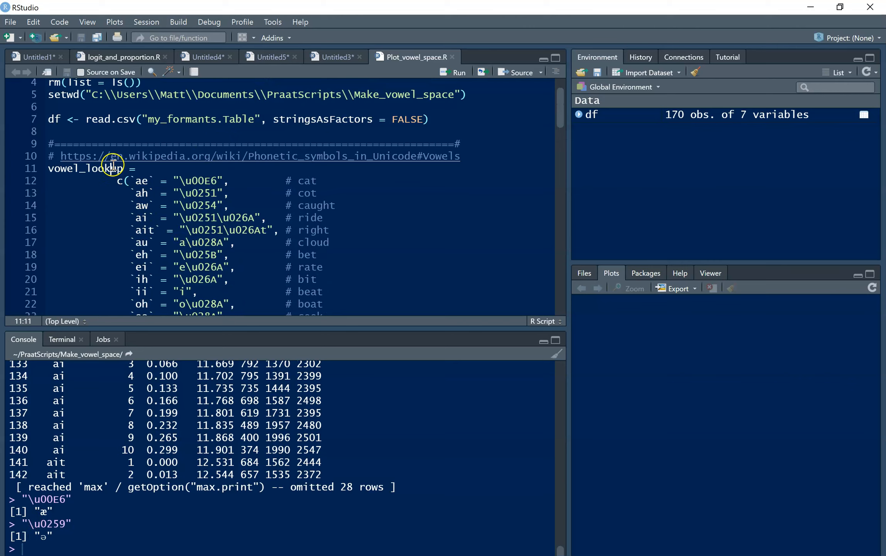
pyautogui.hotkey('ctrl', 'Return')
pyautogui.hotkey('ctrl', 'Return')
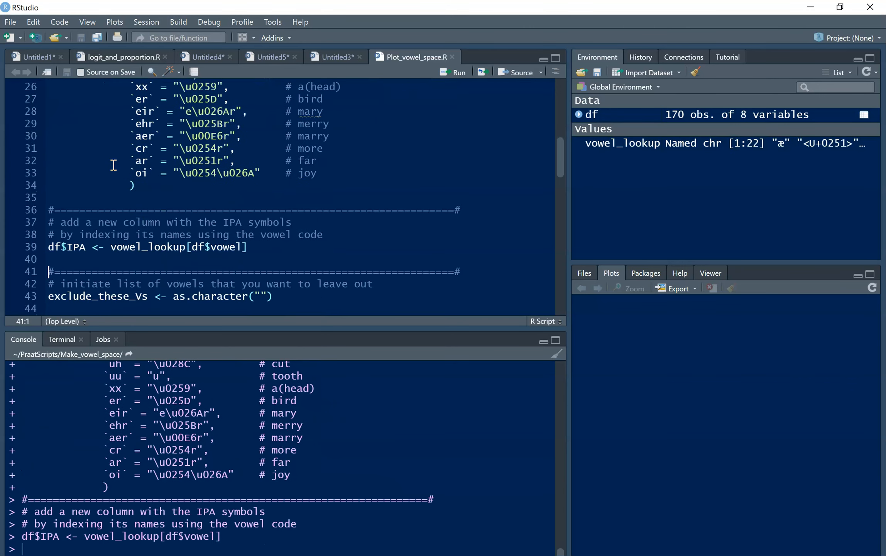
# Print df$vowel, vowel_lookup and df$IPA in the console to check the mapping of vowel codes to IPA symbols
pyautogui.hotkey('ctrl', 'shift', 'Left')
pyautogui.hotkey('ctrl', 'shift', 'Left')
pyautogui.hotkey('ctrl', 'shift', 'Left')
pyautogui.hotkey('ctrl', 'Return')
pyautogui.press('Left')
pyautogui.hotkey('ctrl', 'shift', 'Left')
pyautogui.hotkey('ctrl', 'Return')
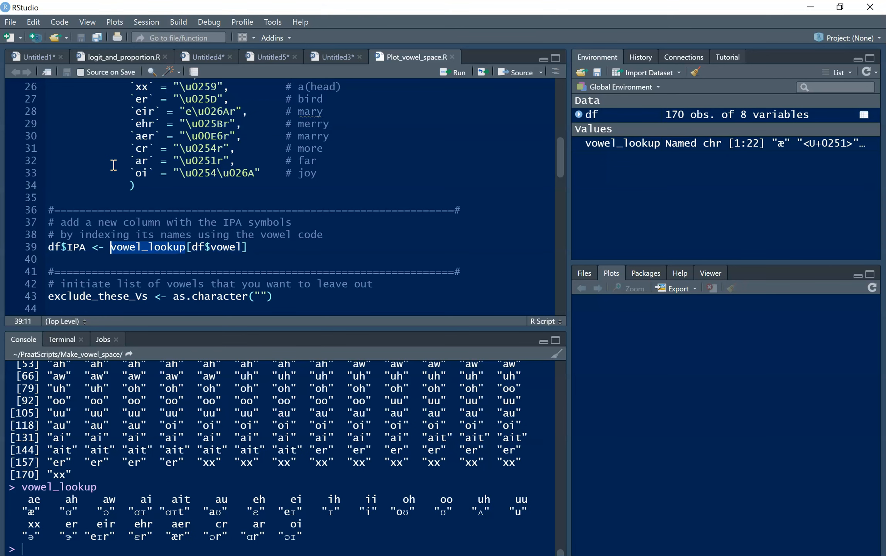
pyautogui.press('Up')
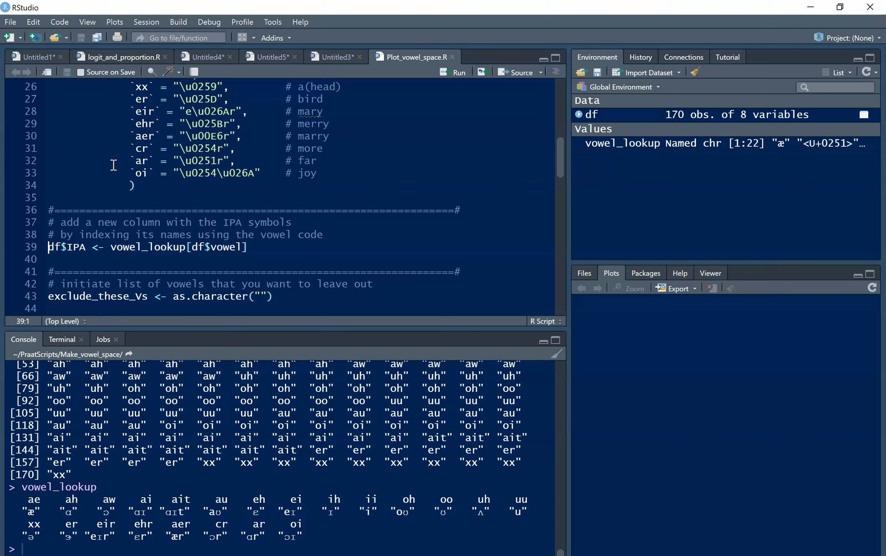
pyautogui.hotkey('ctrl', 'Return')
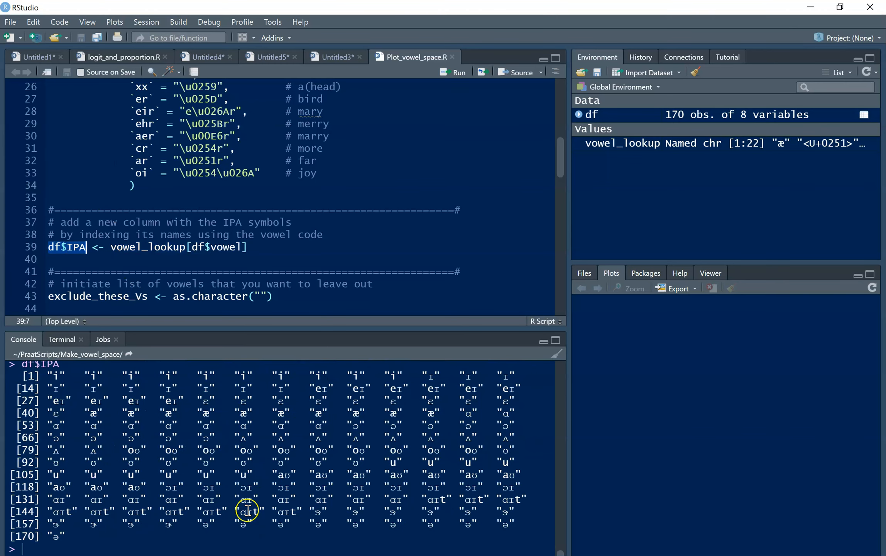
# Run both exclude_these_Vs assignments, first the empty list and then c("cr","er","ar", "xx")
pyautogui.scroll(-3, 181, 265)
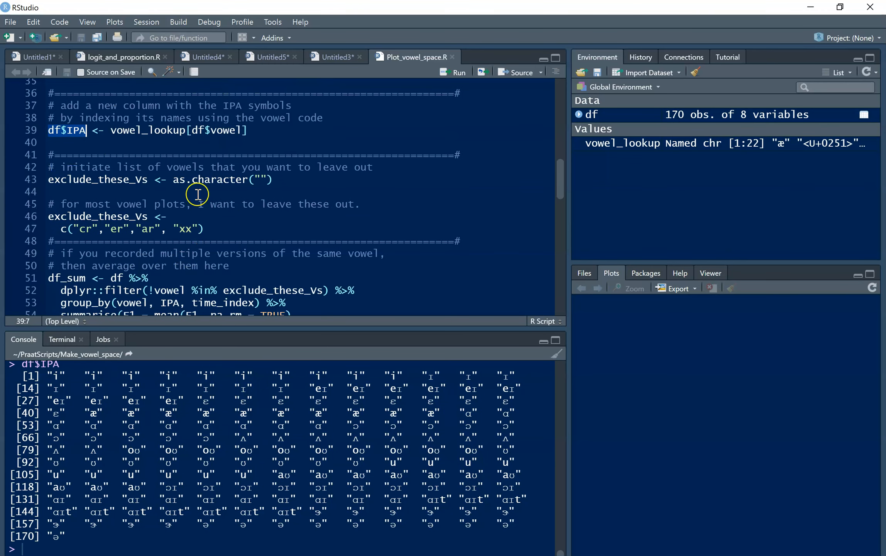
pyautogui.click(208, 179)
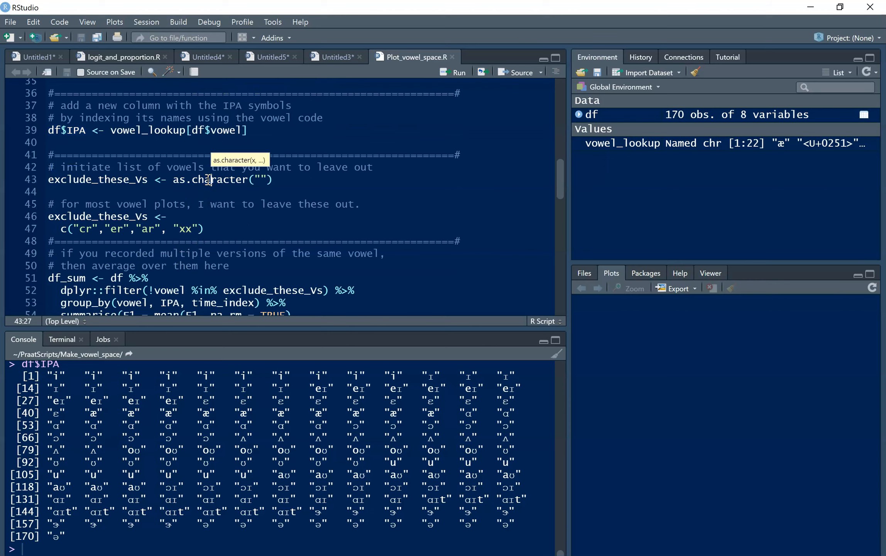
pyautogui.click(47, 179)
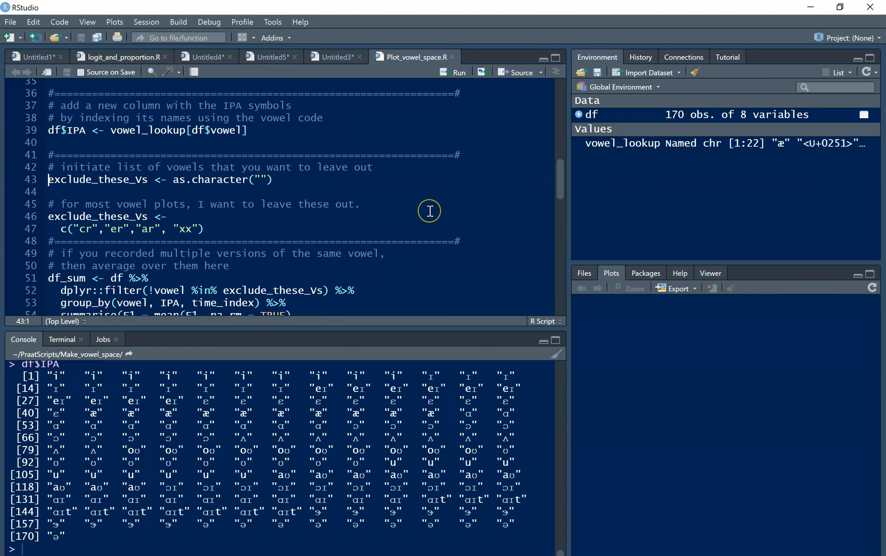
pyautogui.hotkey('ctrl', 'Return')
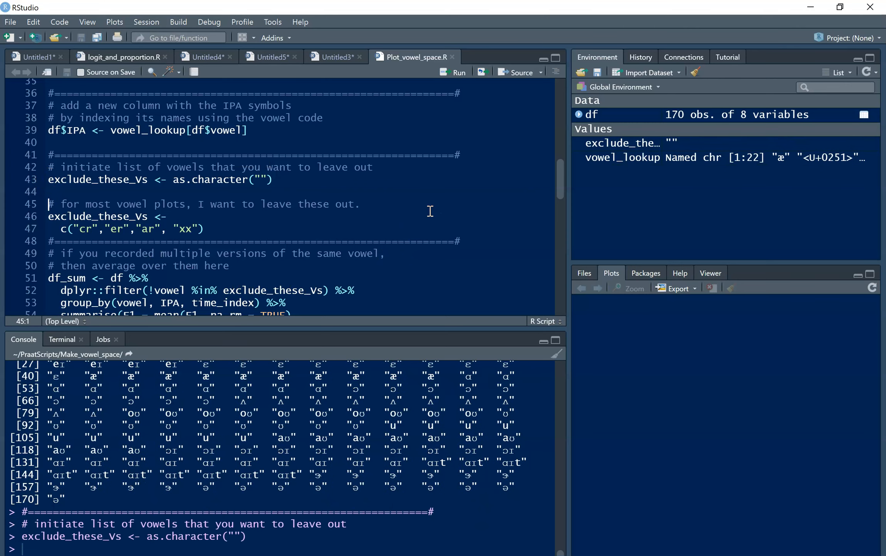
pyautogui.hotkey('ctrl', 'Return')
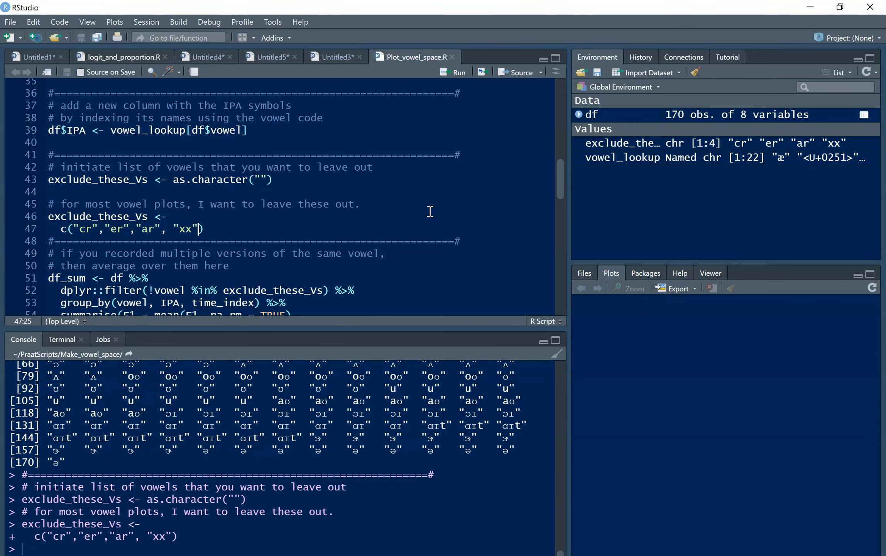
# Remove "xx" from the exclude_these_Vs vector and rerun the assignment as c("cr","er","ar")
pyautogui.press('BackSpace')
pyautogui.press('BackSpace')
pyautogui.press('BackSpace')
pyautogui.press('BackSpace')
pyautogui.press('BackSpace')
pyautogui.press('BackSpace')
pyautogui.hotkey('ctrl', 'Return')
# Review the summarise lines and run the df_sum block that averages repeated vowels and computes 3-sample rolling means
pyautogui.scroll(-3, 255, 235)
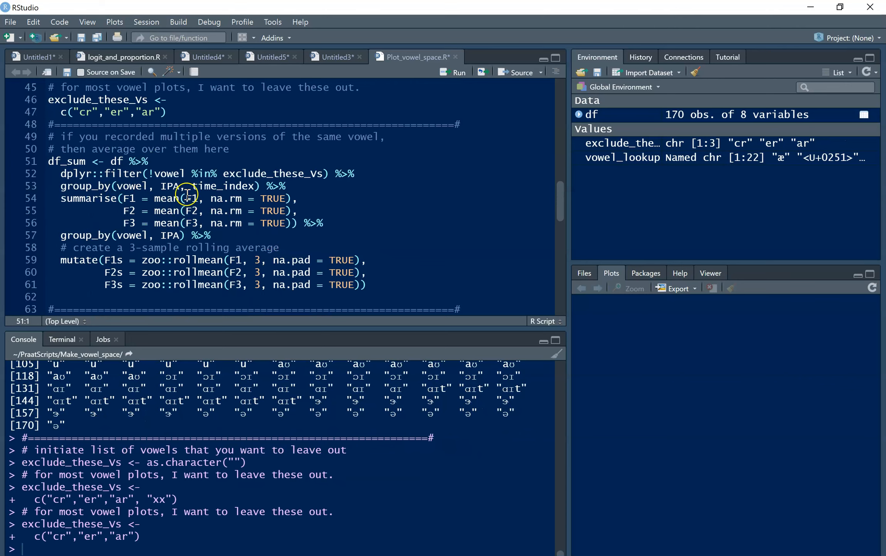
pyautogui.doubleClick(126, 199)
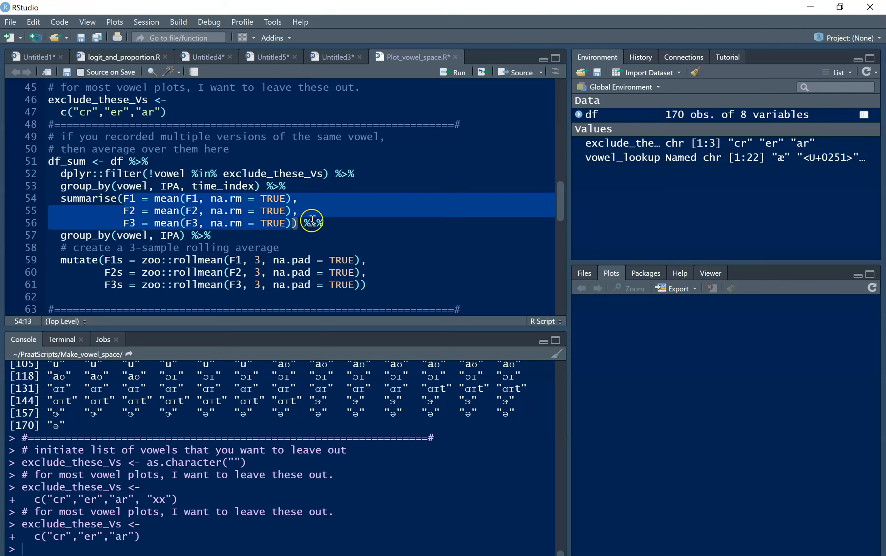
pyautogui.click(337, 222)
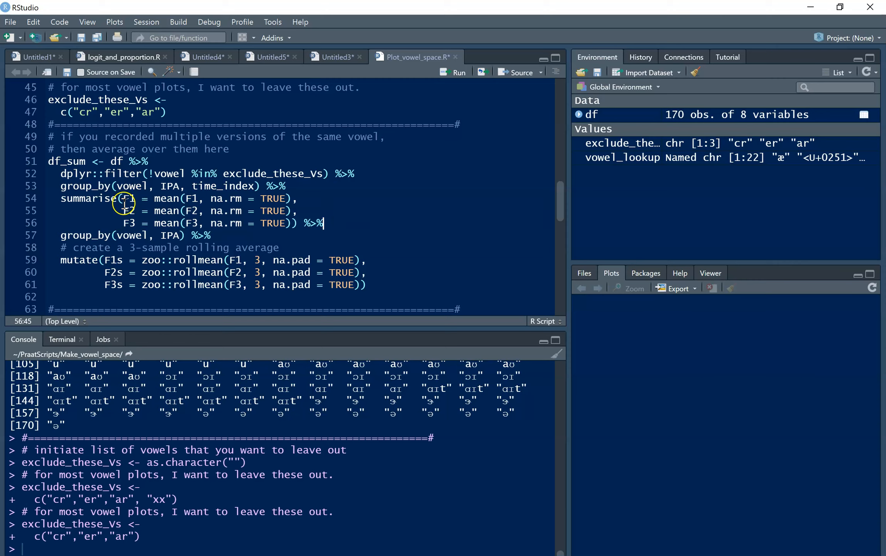
pyautogui.click(49, 162)
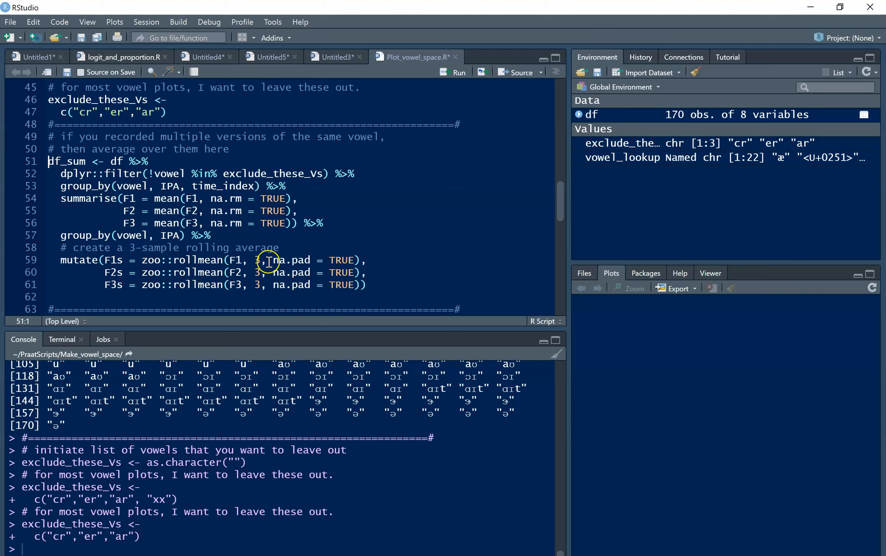
pyautogui.click(62, 165)
pyautogui.hotkey('ctrl', 'Return')
# Run the whole df_endpt block that makes a data frame of just the trajectory endpoints
pyautogui.scroll(-3, 77, 245)
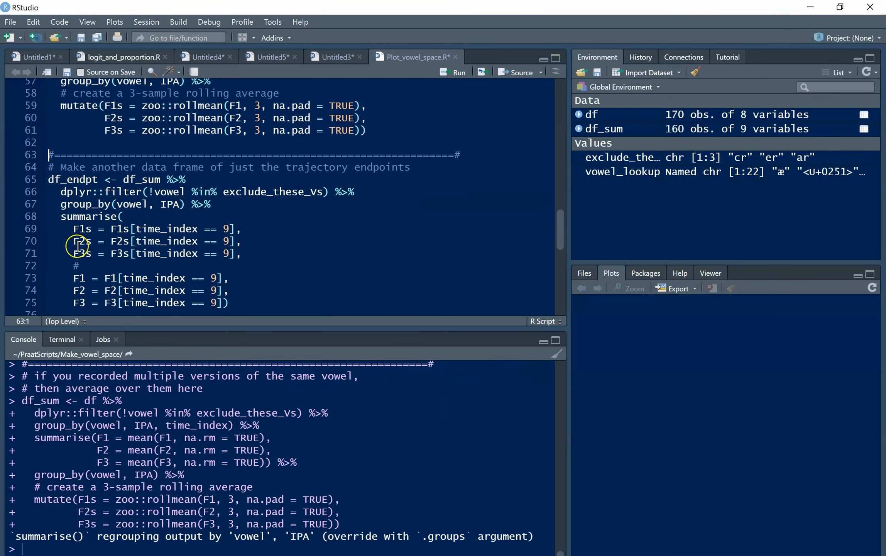
pyautogui.scroll(-1, 79, 243)
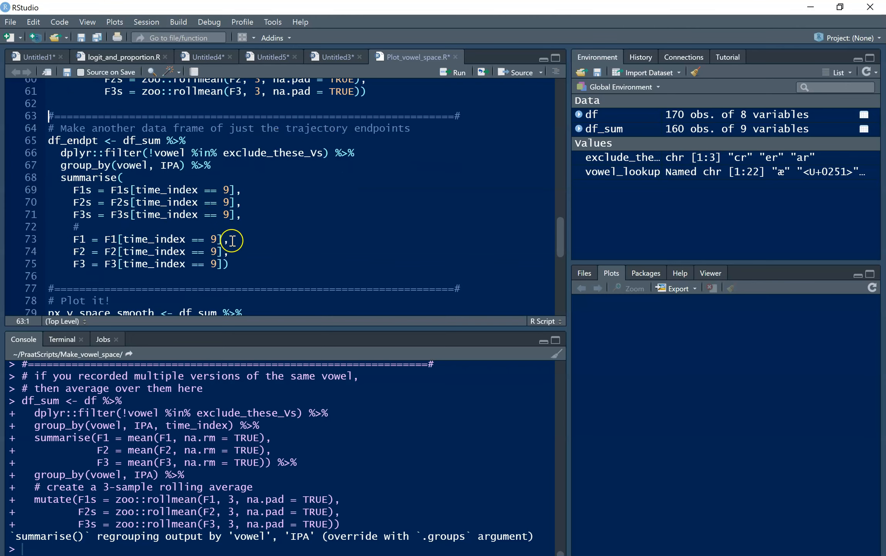
pyautogui.keyDown('shift'); pyautogui.click(253, 268); pyautogui.keyUp('shift')
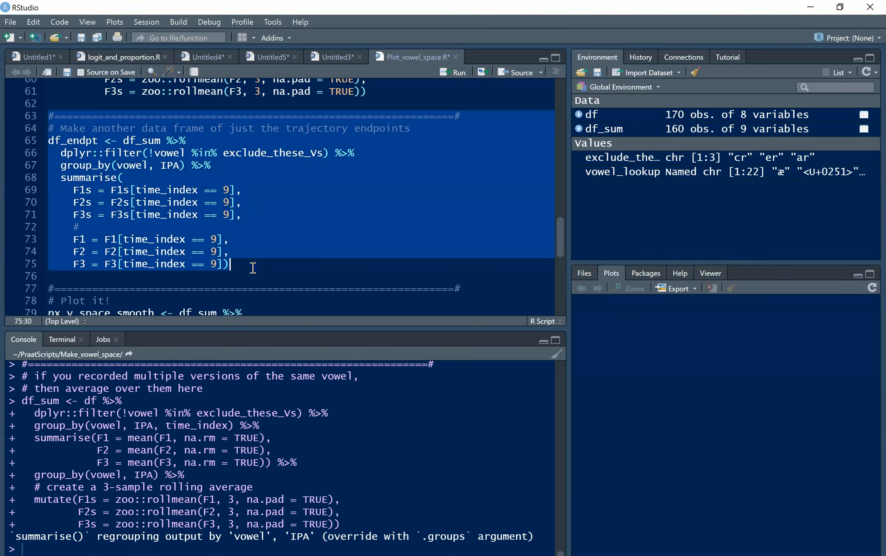
pyautogui.hotkey('ctrl', 'Return')
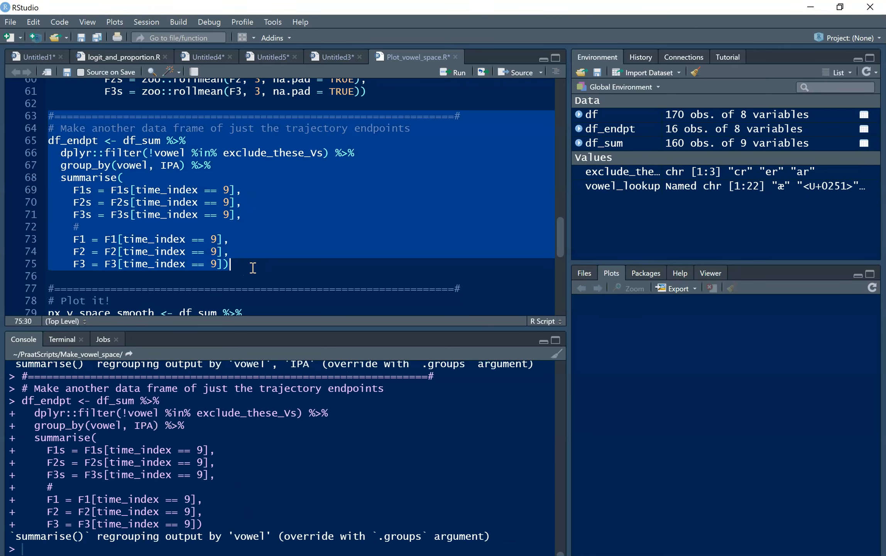
# Examine the time_index == 9 conditions for the smoothed and raw formants in the df_endpt block
pyautogui.click(243, 204)
pyautogui.click(230, 192)
pyautogui.write('10')
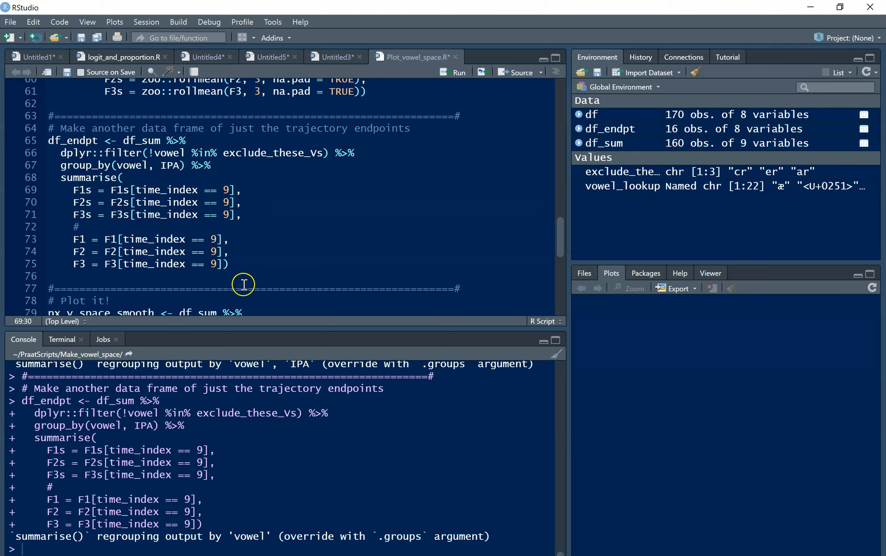
pyautogui.click(244, 263)
pyautogui.click(229, 189)
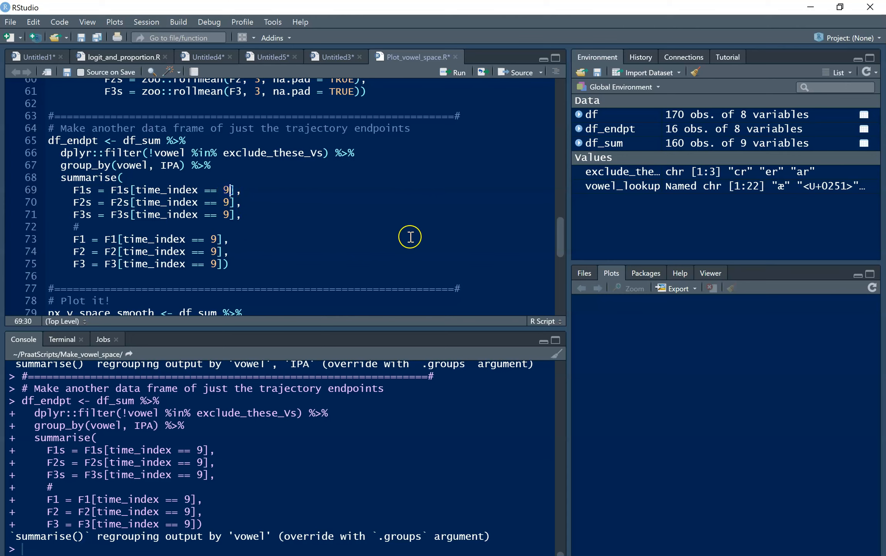
pyautogui.click(260, 264)
# Examine the px_v_space_smooth data source, its time_index filter and the aes mappings for x, y, group and color
pyautogui.scroll(-5, 260, 264)
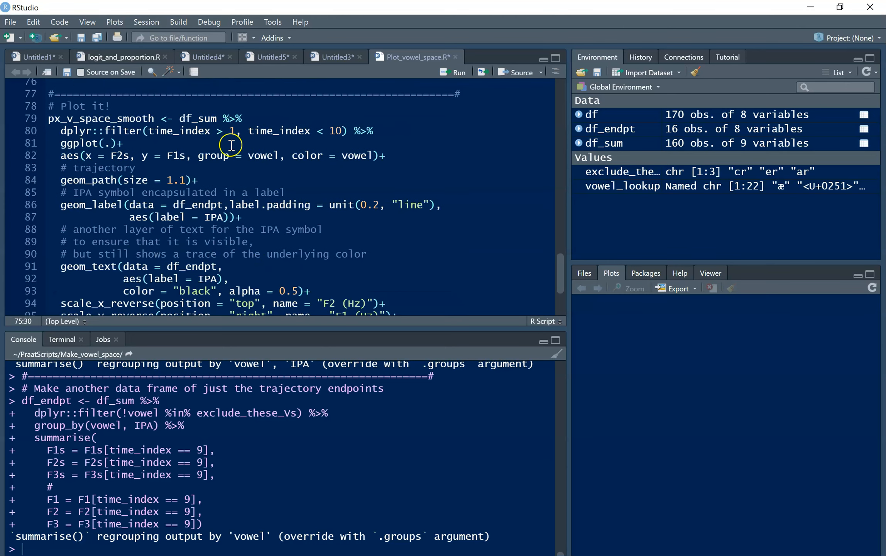
pyautogui.doubleClick(204, 121)
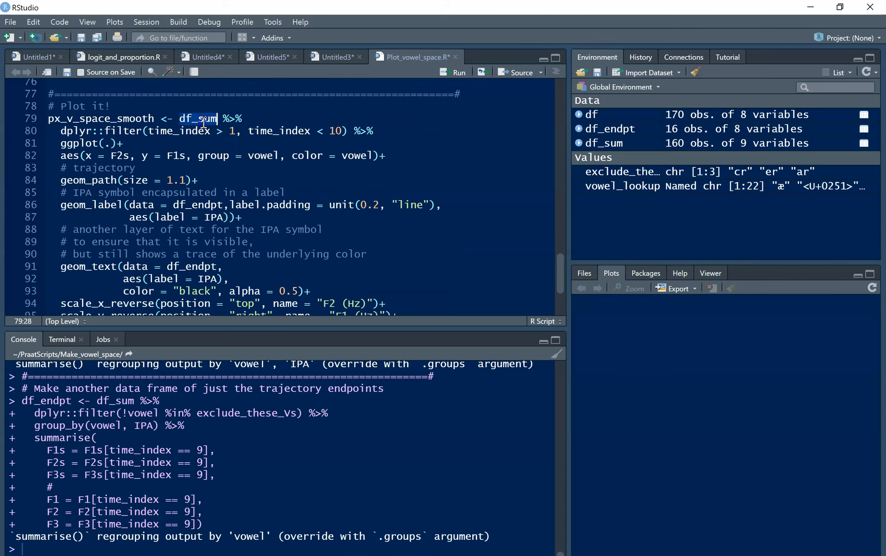
pyautogui.doubleClick(204, 133)
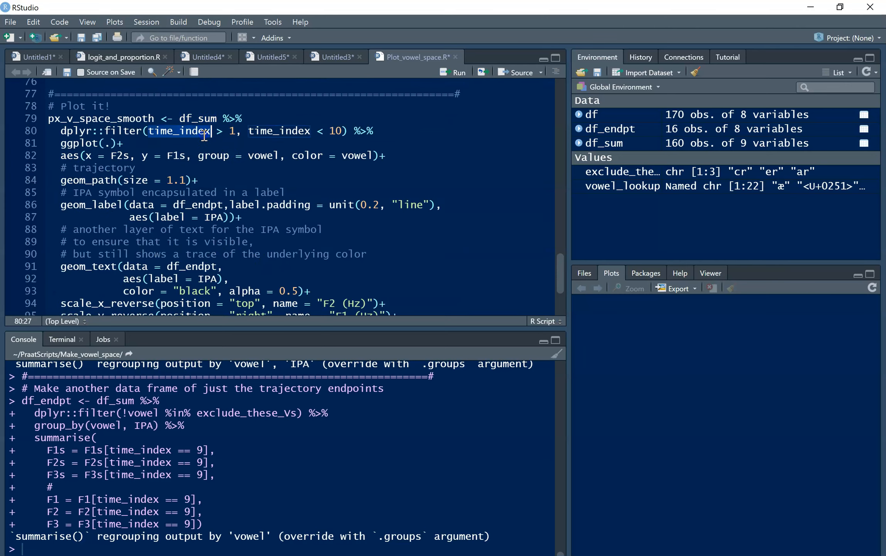
pyautogui.click(231, 131)
pyautogui.doubleClick(334, 131)
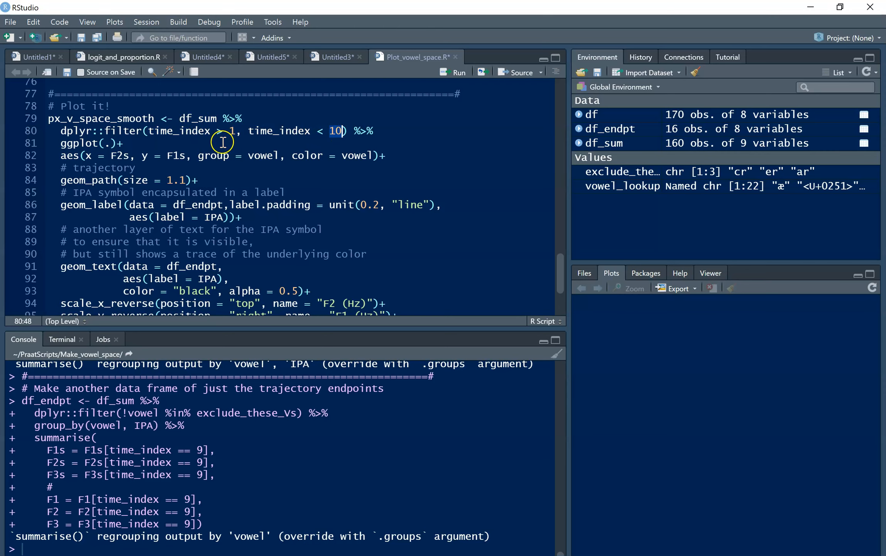
pyautogui.doubleClick(86, 143)
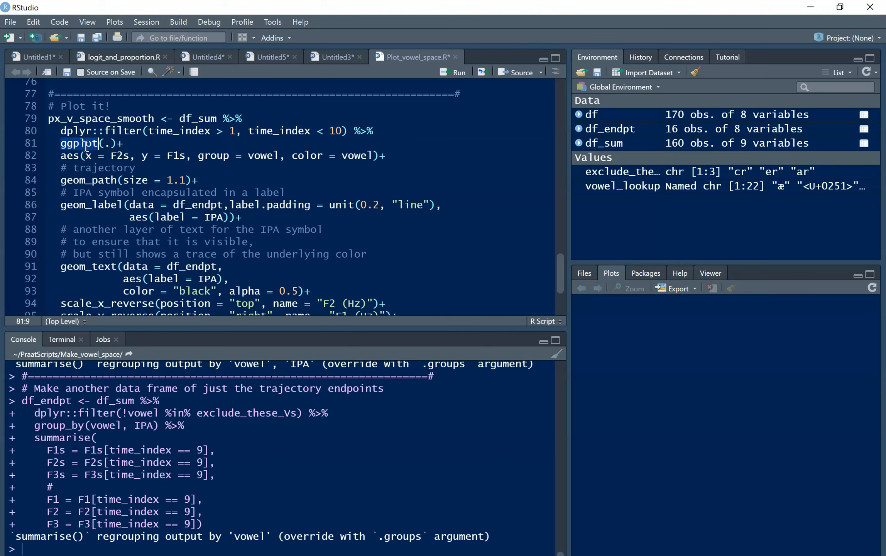
pyautogui.moveTo(86, 156); pyautogui.dragTo(129, 160)
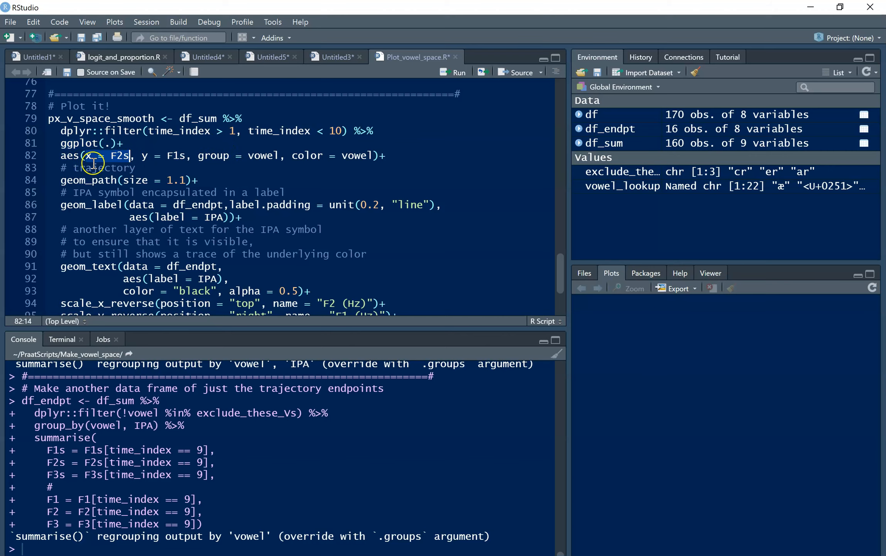
pyautogui.moveTo(185, 156); pyautogui.dragTo(169, 157)
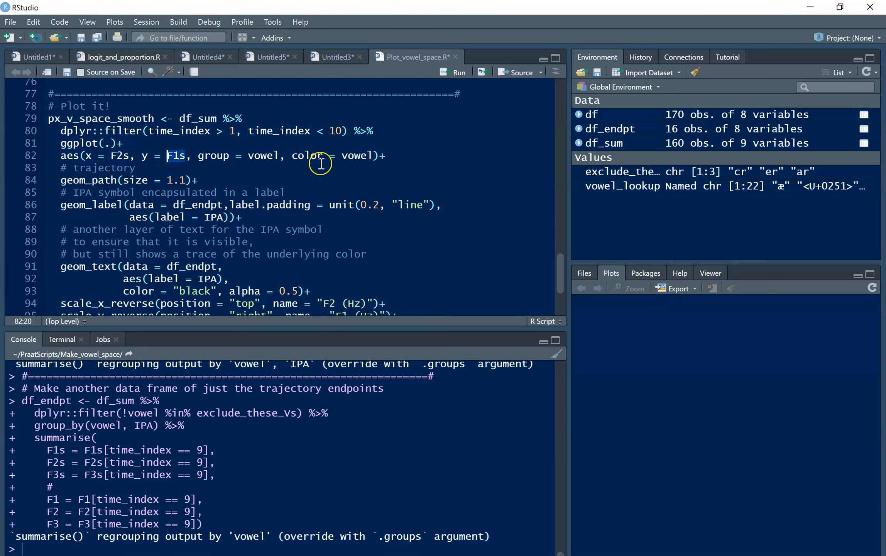
pyautogui.click(268, 155)
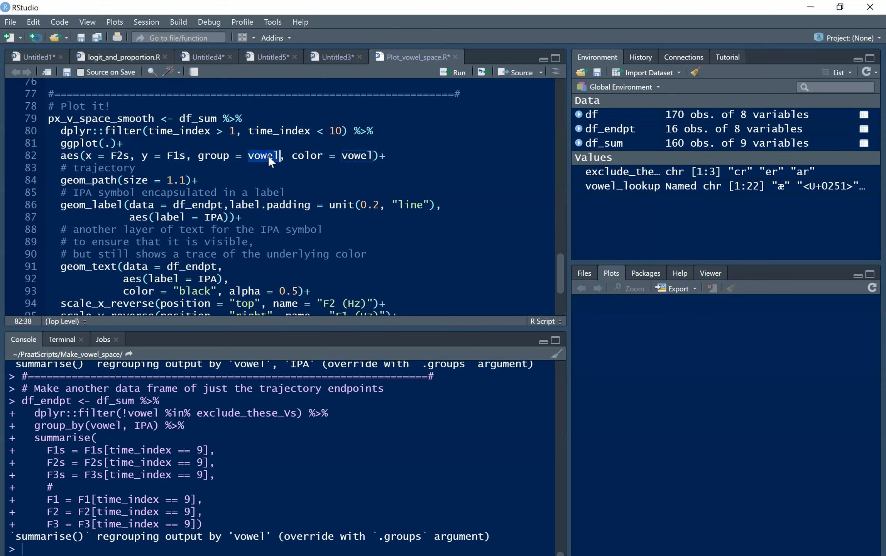
pyautogui.doubleClick(352, 156)
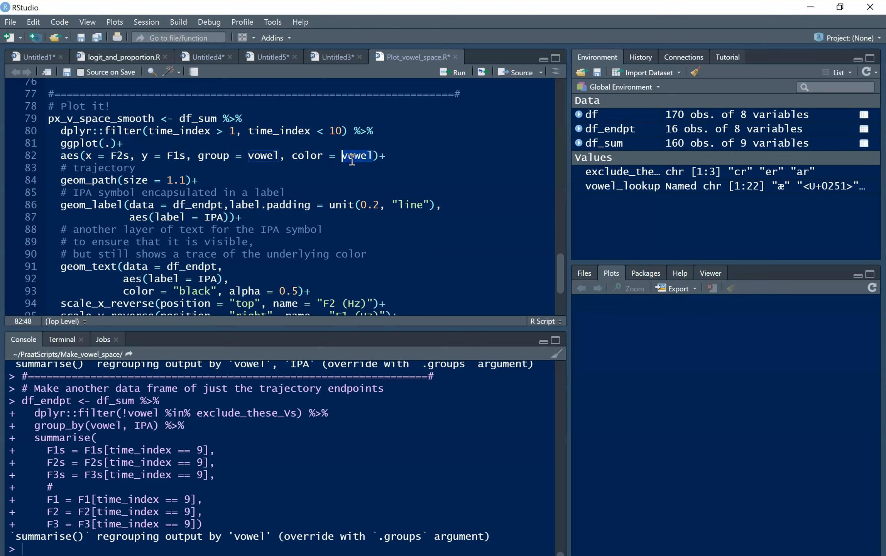
# Examine the geom_path, geom_label and geom_text layers and the reversed x and y scales of the plot code
pyautogui.click(252, 178)
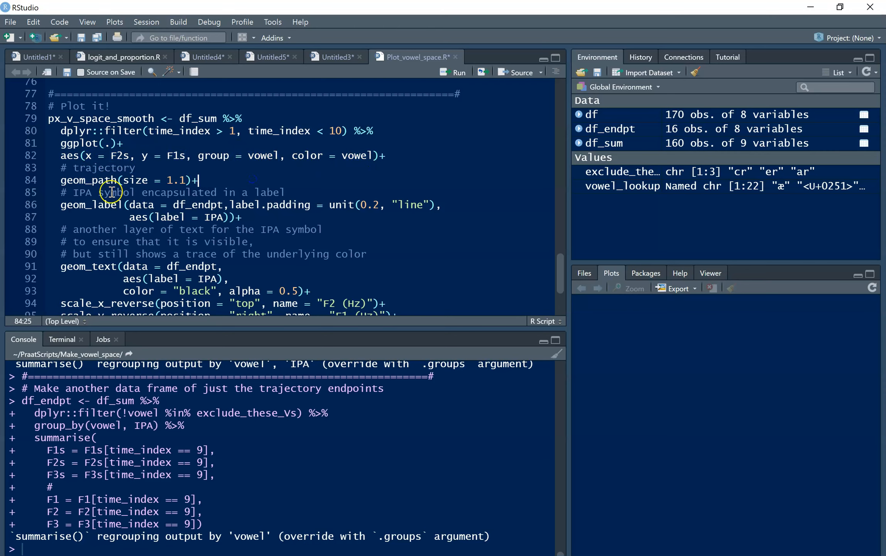
pyautogui.moveTo(67, 181); pyautogui.dragTo(201, 181)
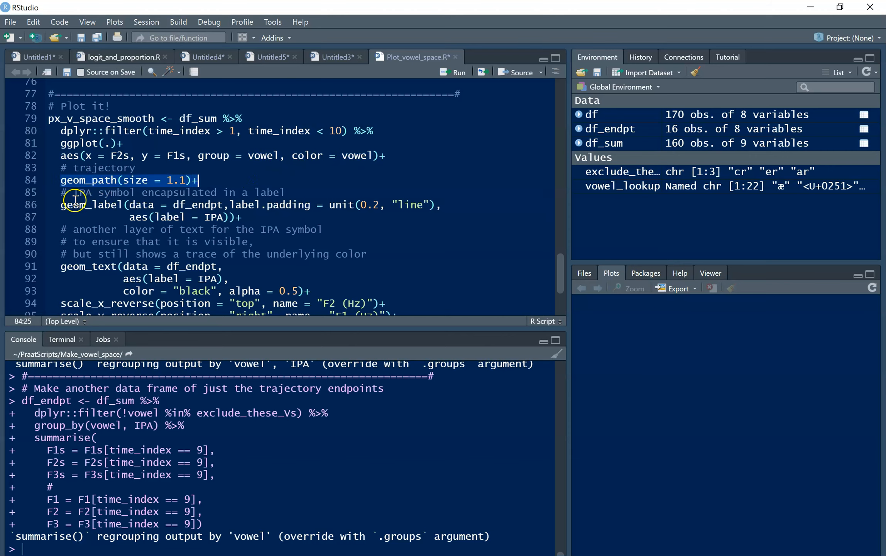
pyautogui.moveTo(61, 204); pyautogui.dragTo(246, 219)
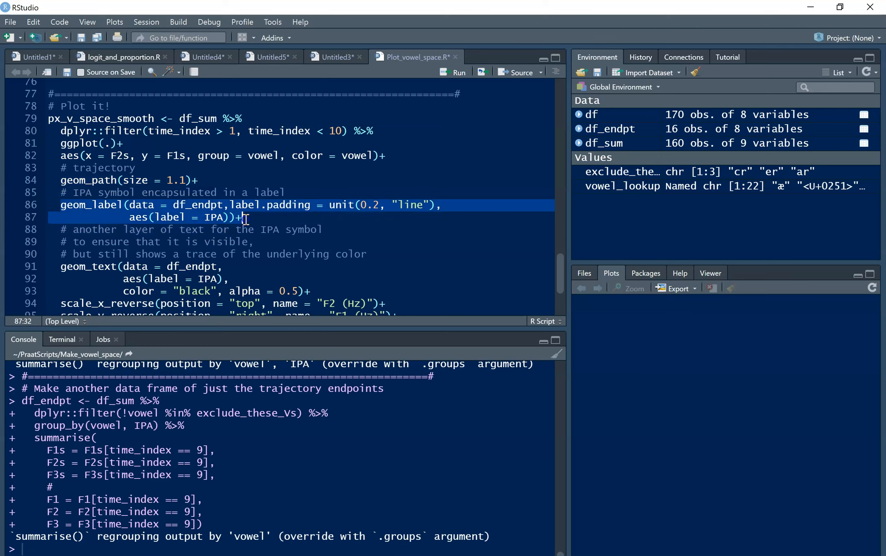
pyautogui.scroll(-2, 245, 219)
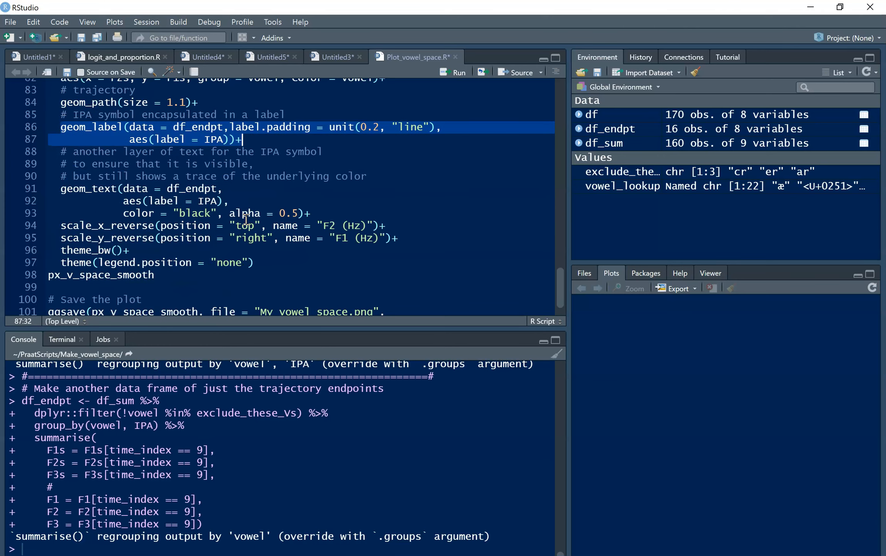
pyautogui.moveTo(57, 191); pyautogui.dragTo(320, 210)
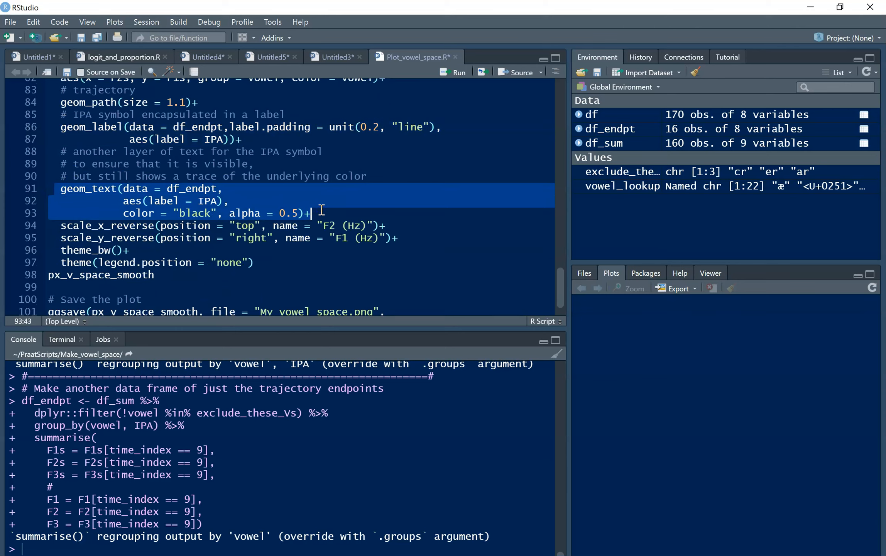
pyautogui.doubleClick(199, 213)
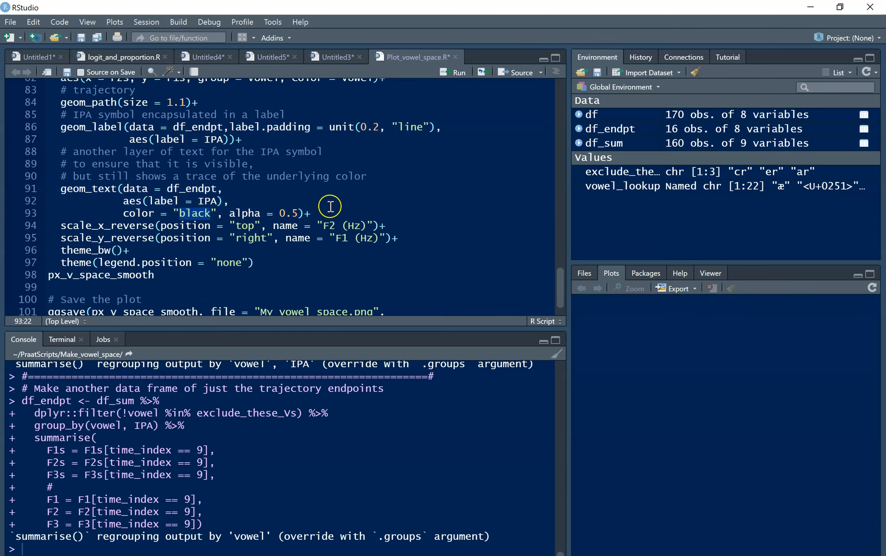
pyautogui.moveTo(300, 213); pyautogui.dragTo(230, 213)
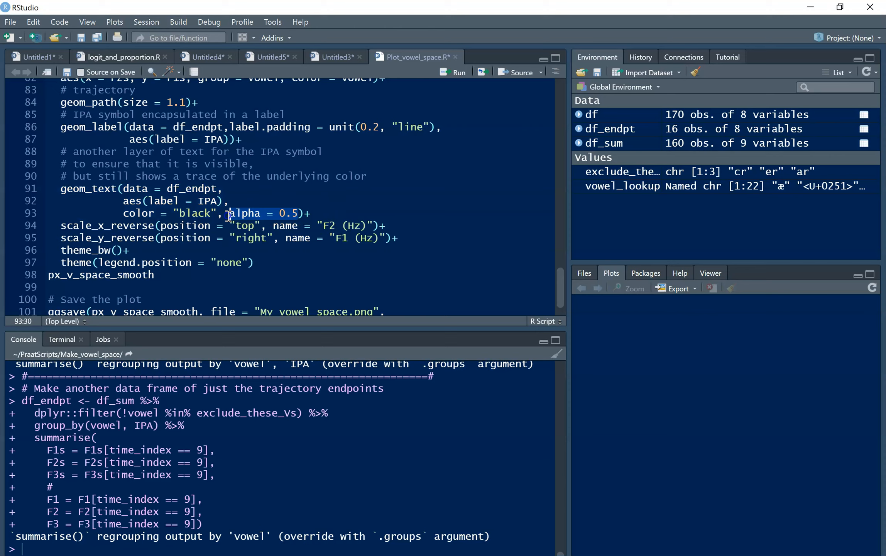
pyautogui.click(315, 212)
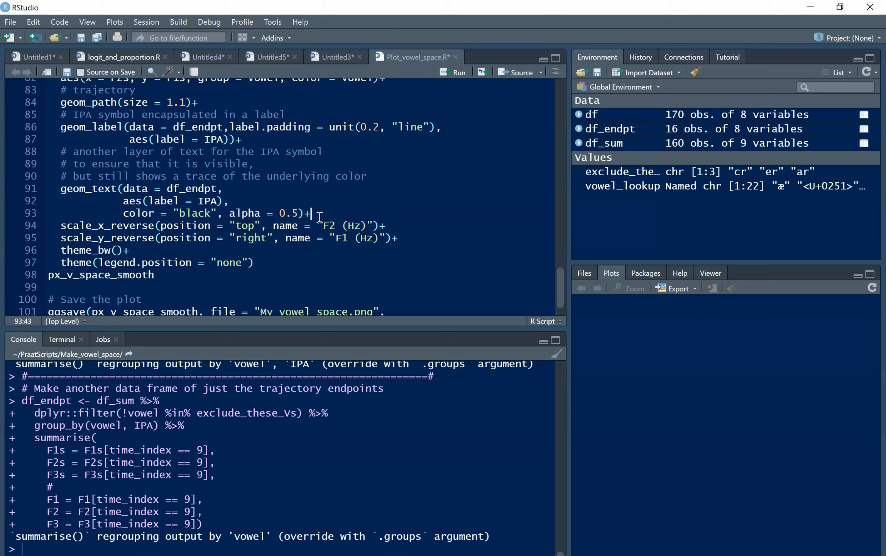
pyautogui.click(112, 227)
pyautogui.doubleClick(113, 227)
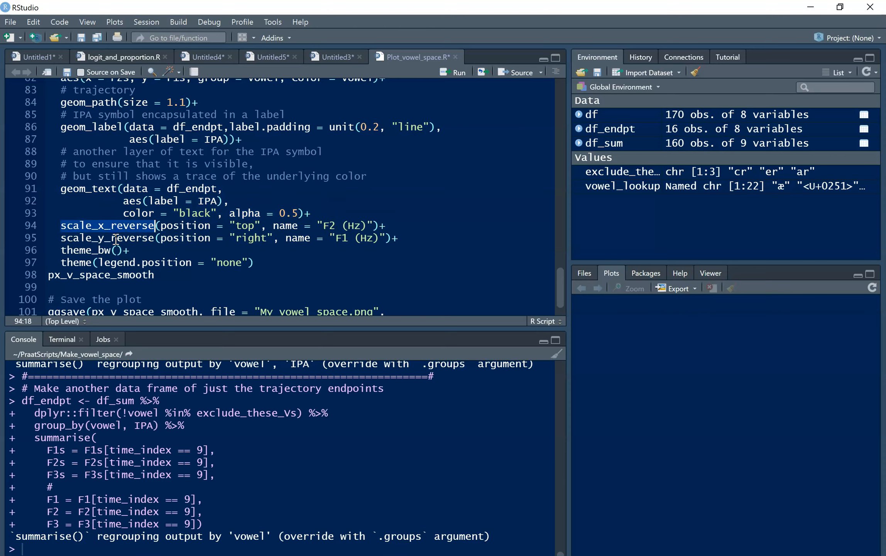
pyautogui.doubleClick(115, 238)
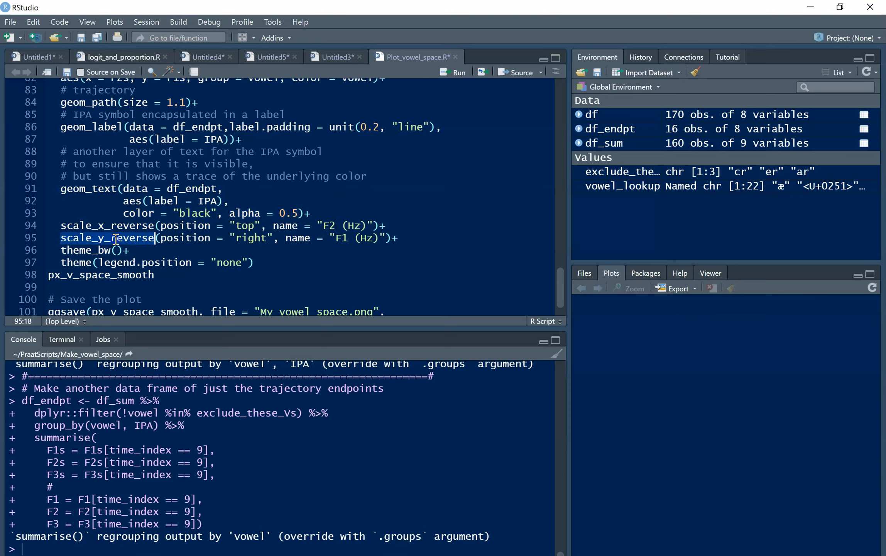
pyautogui.click(404, 235)
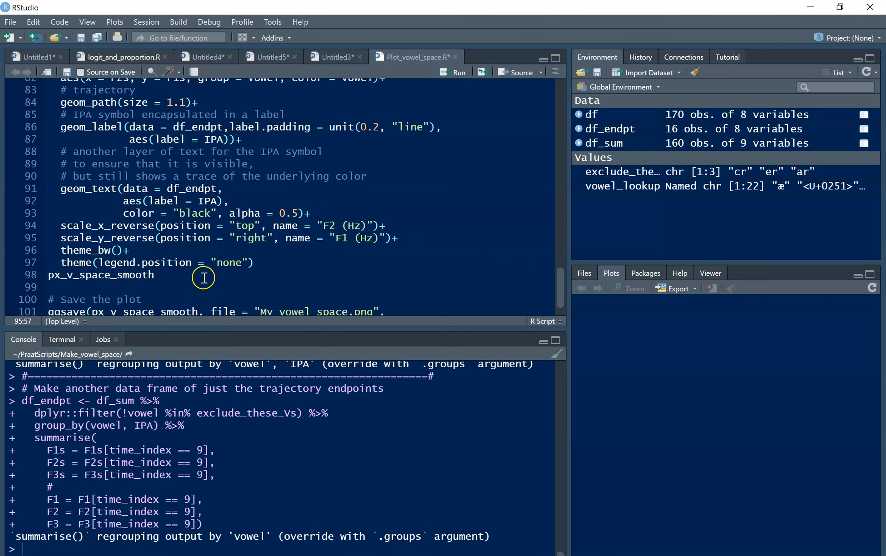
# Run the px_v_space_smooth plot block and view the resulting vowel space plot enlarged
pyautogui.scroll(1, 202, 216)
pyautogui.scroll(2, 201, 216)
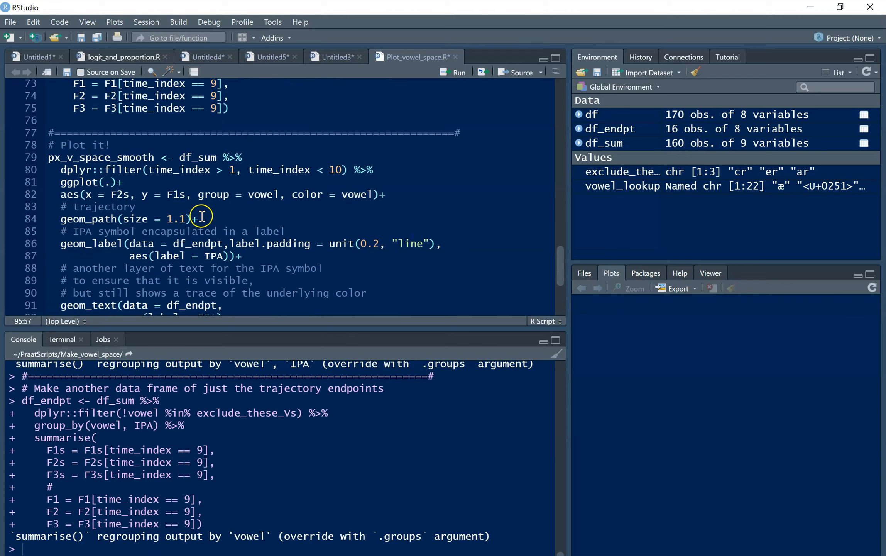
pyautogui.click(154, 158)
pyautogui.hotkey('ctrl', 'Return')
pyautogui.hotkey('ctrl', 'Return')
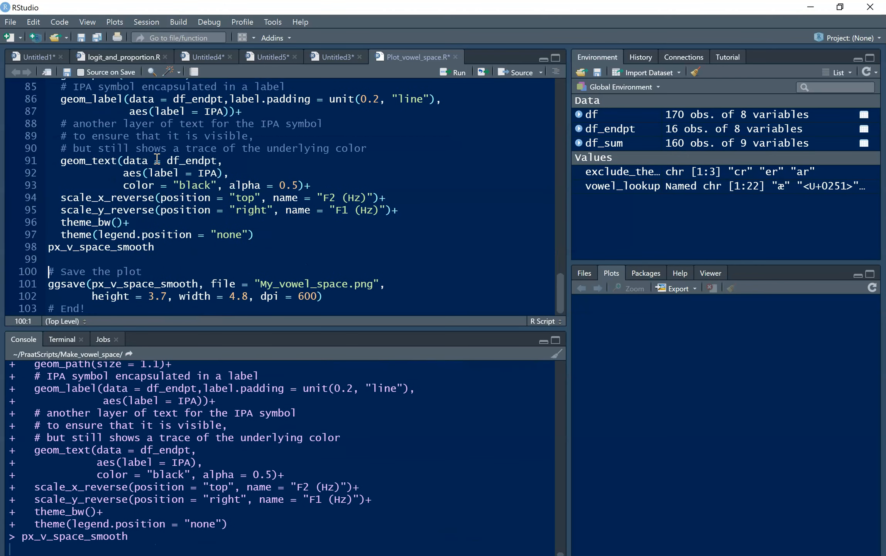
pyautogui.click(628, 288)
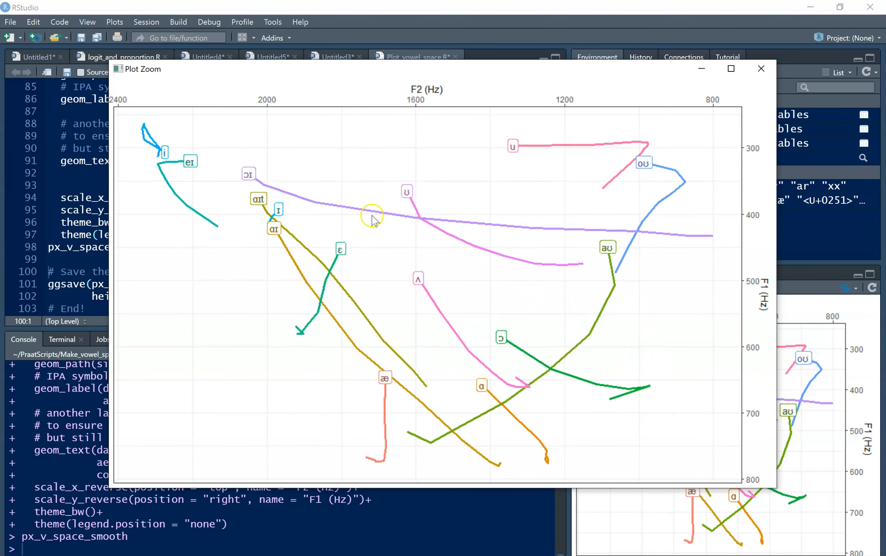
pyautogui.click(760, 69)
# Review the ggsave arguments, set dpi to 600 and save the plot as My_vowel_space.png
pyautogui.click(203, 285)
pyautogui.doubleClick(66, 286)
pyautogui.doubleClick(99, 296)
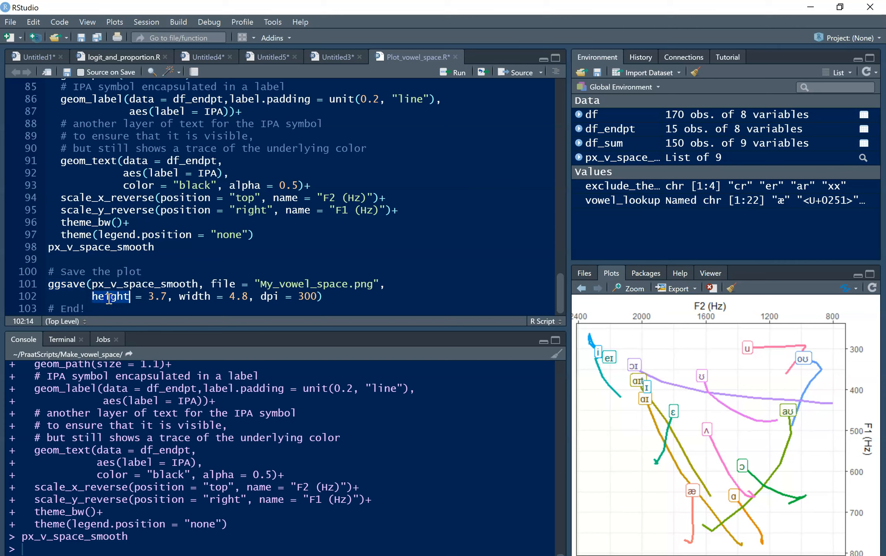
pyautogui.doubleClick(202, 297)
pyautogui.doubleClick(289, 283)
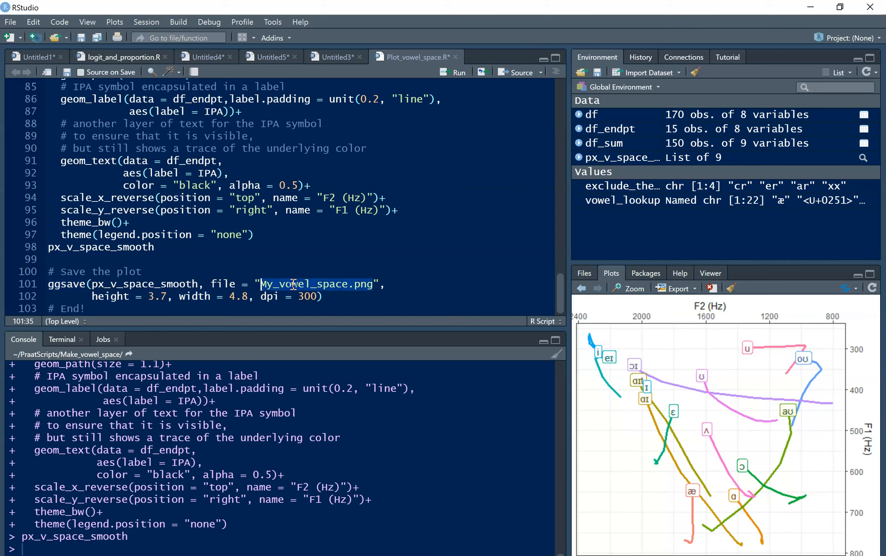
pyautogui.click(301, 298)
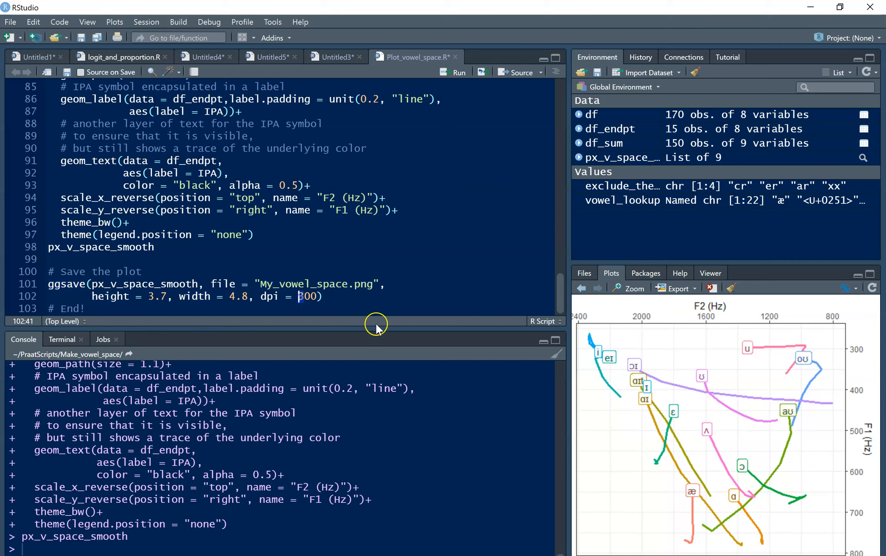
pyautogui.click(305, 311)
pyautogui.moveTo(299, 296)
pyautogui.mouseDown()
pyautogui.moveTo(300, 284)
pyautogui.moveTo(312, 299)
pyautogui.mouseUp()
pyautogui.write('96')
pyautogui.doubleClick(303, 297)
pyautogui.write('600')
pyautogui.hotkey('ctrl', 'Return')
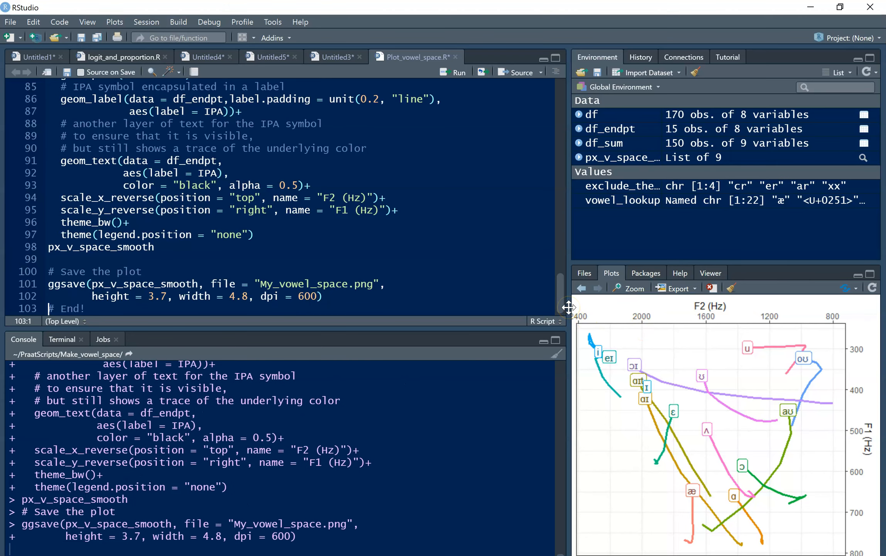
# Switch to File Explorer and open My_vowel_space.png from the Make_vowel_space folder
pyautogui.click(347, 555)
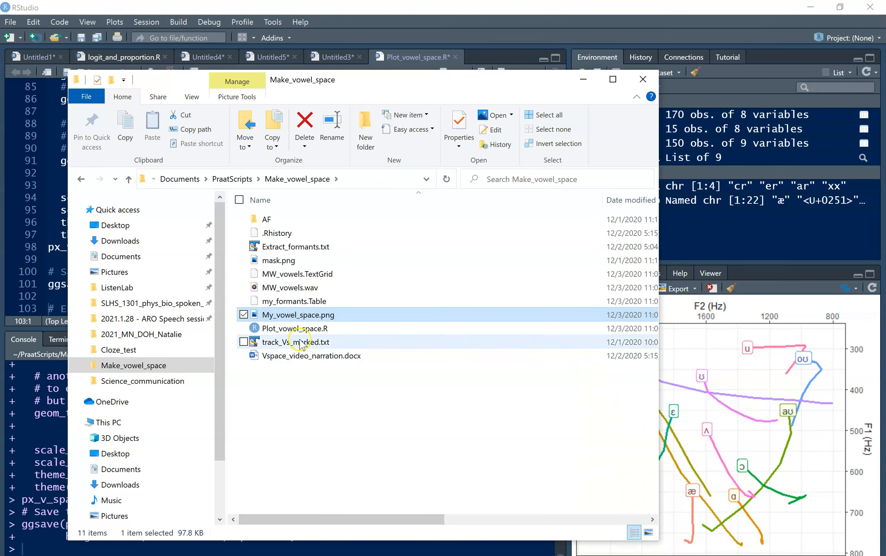
pyautogui.doubleClick(298, 315)
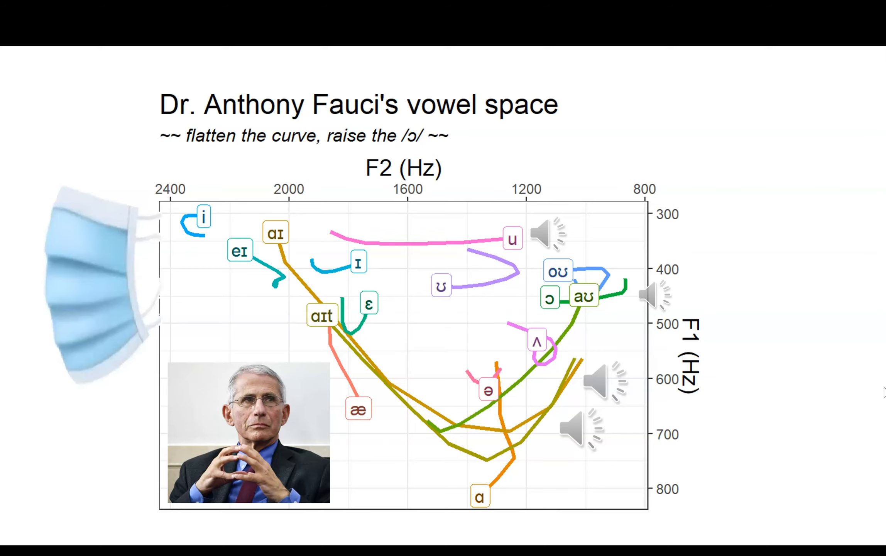
pyautogui.press('Right')
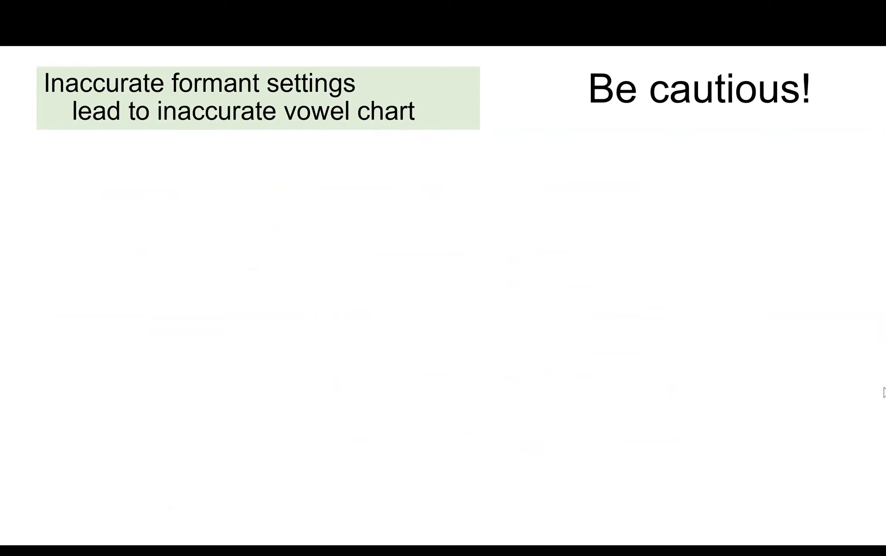